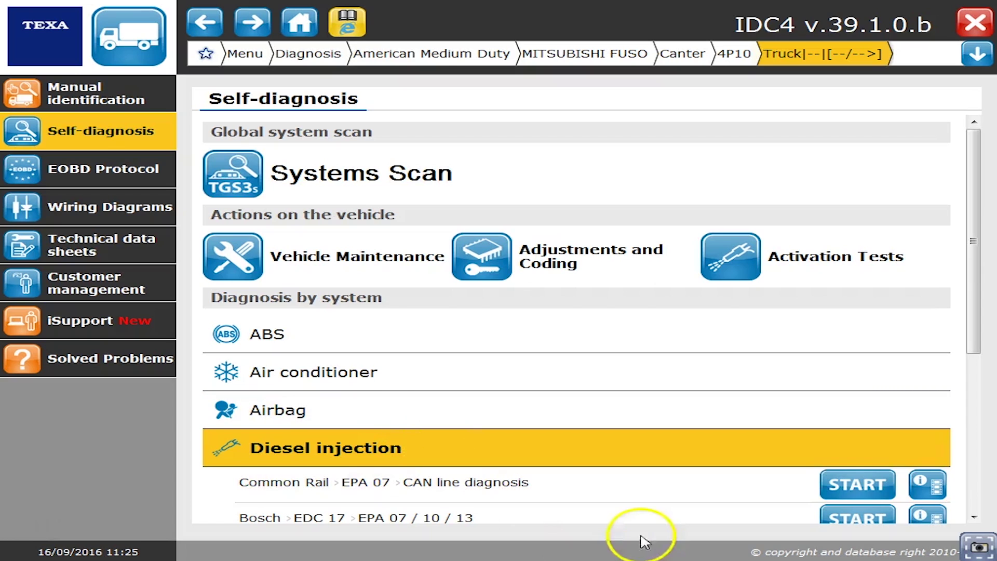
- Start Self diagnosis on the Bosch EDC 17 diesel injection ECU
{"action": "left_click", "coordinate": [870, 506]}
{"action": "left_click", "coordinate": [451, 268]}
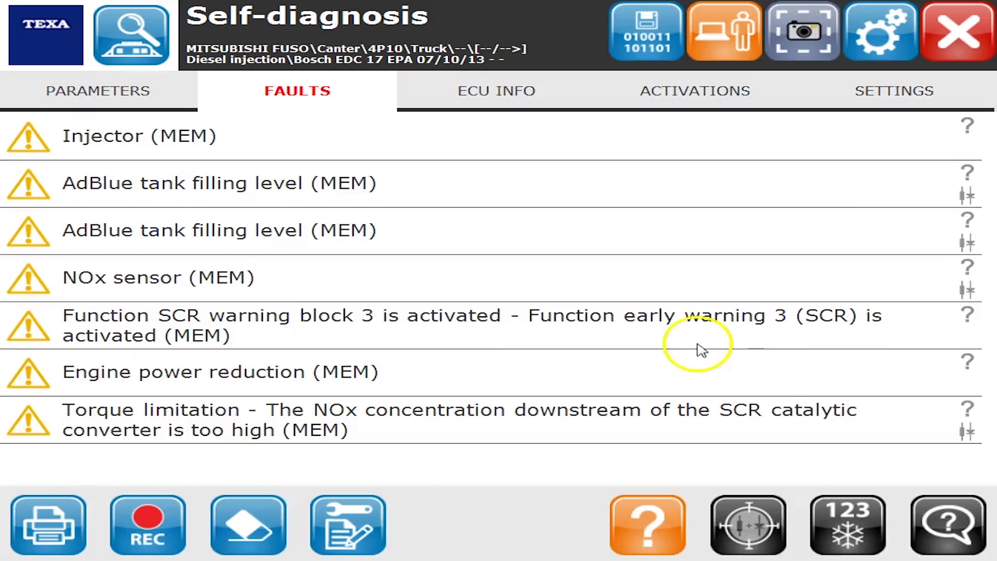
- Show the engine ECU's live parameters and page through temperatures, pressures, voltages, torque and injection values
{"action": "left_click", "coordinate": [50, 96]}
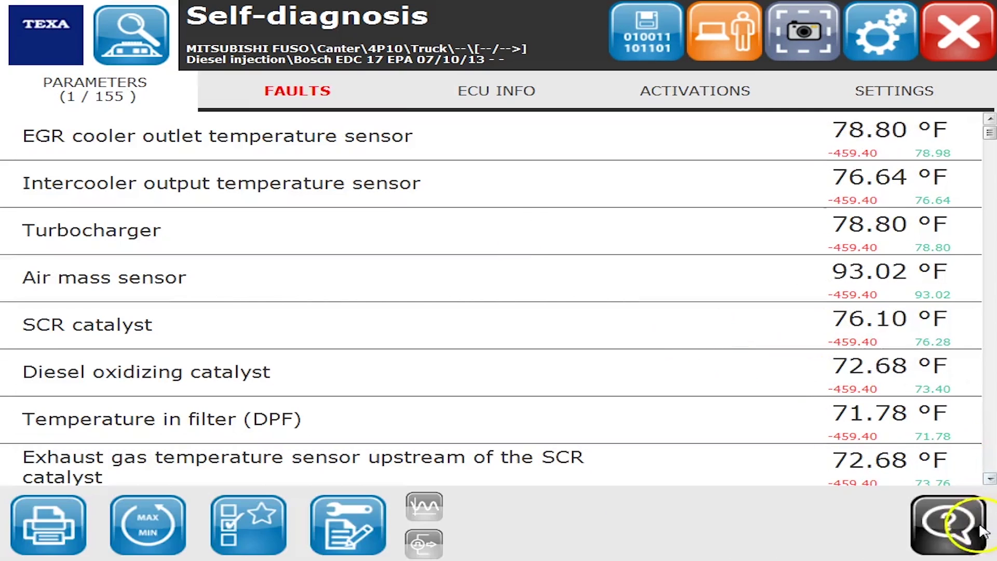
{"action": "left_click", "coordinate": [989, 479]}
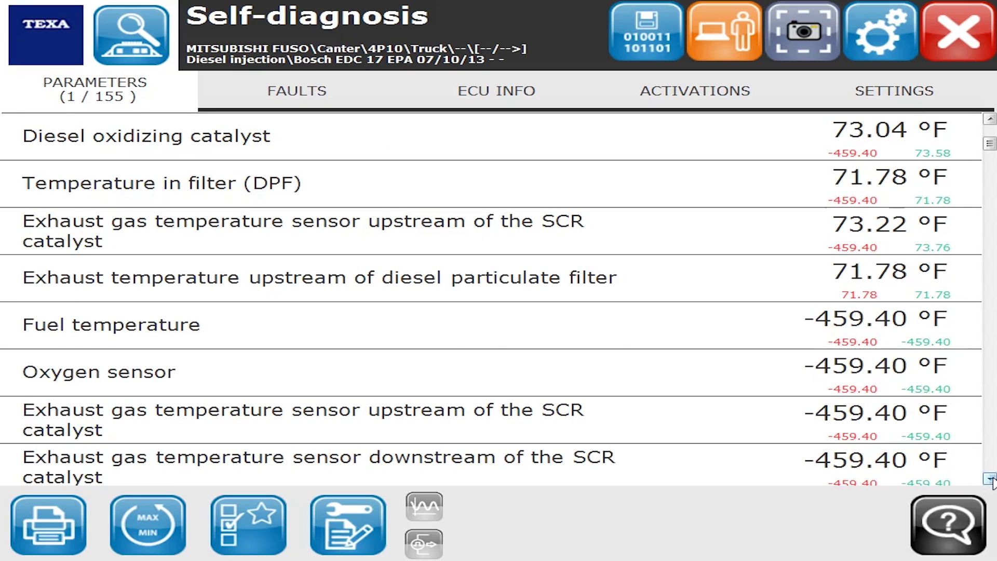
{"action": "left_click", "coordinate": [990, 478]}
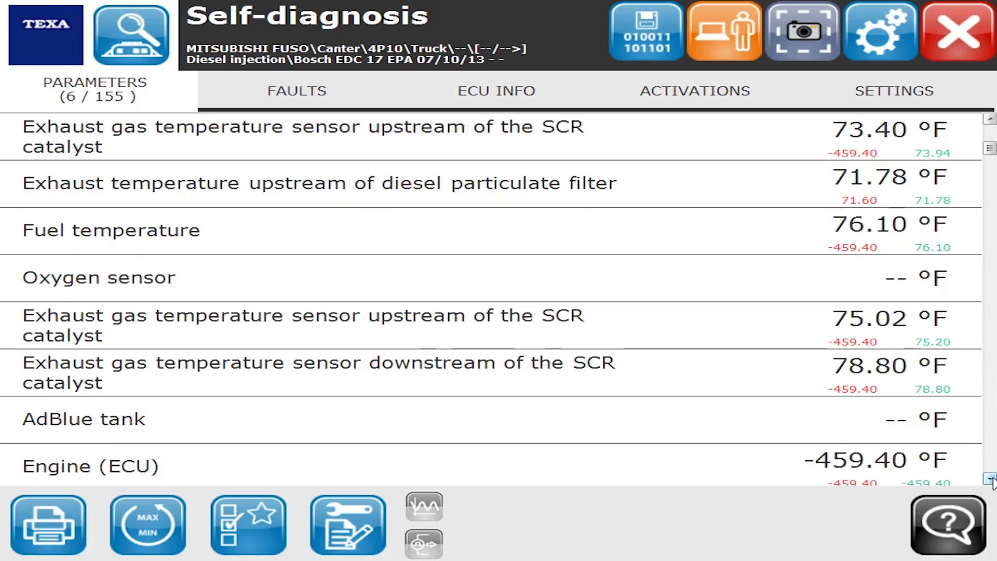
{"action": "left_click", "coordinate": [990, 479]}
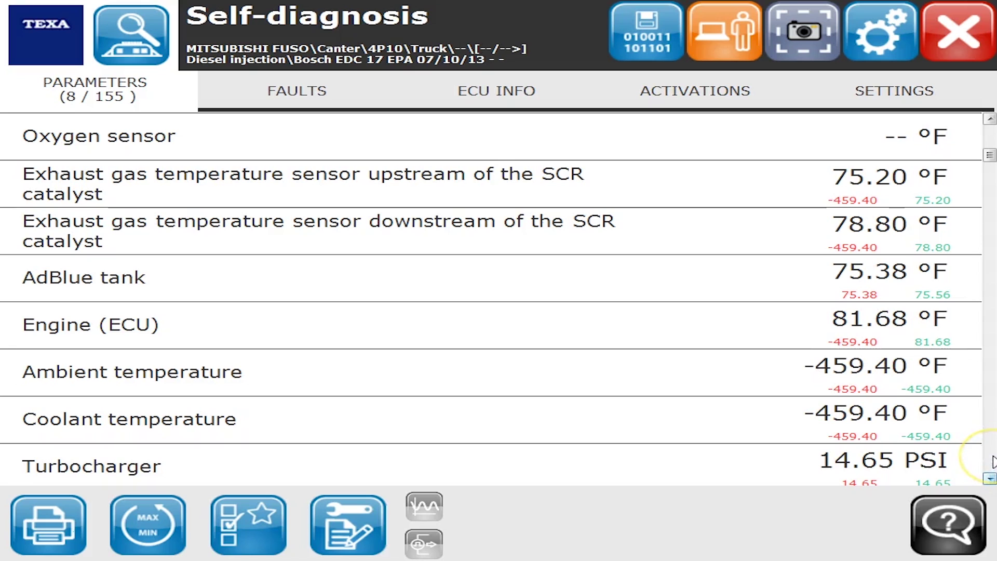
{"action": "left_click", "coordinate": [990, 461]}
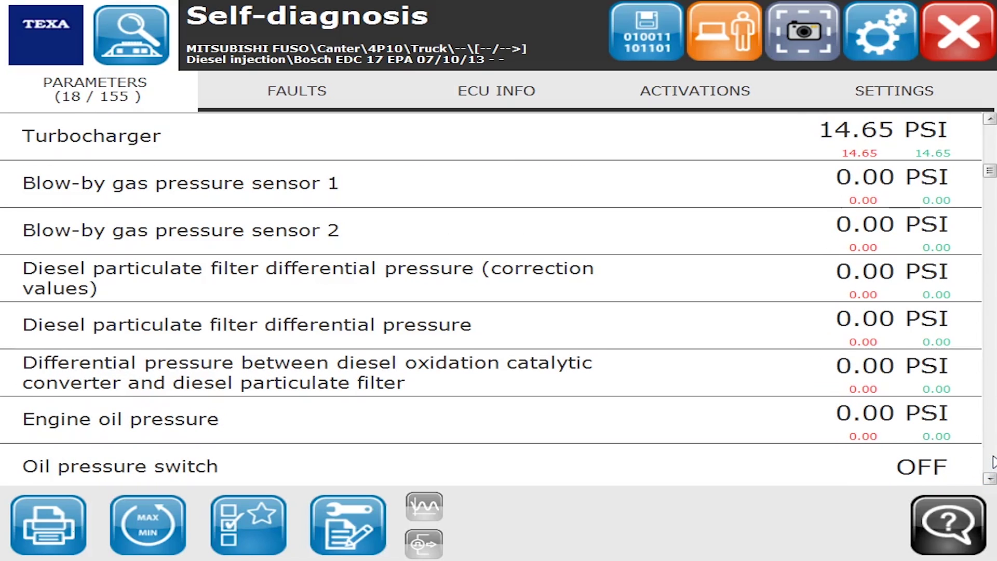
{"action": "left_click", "coordinate": [990, 461]}
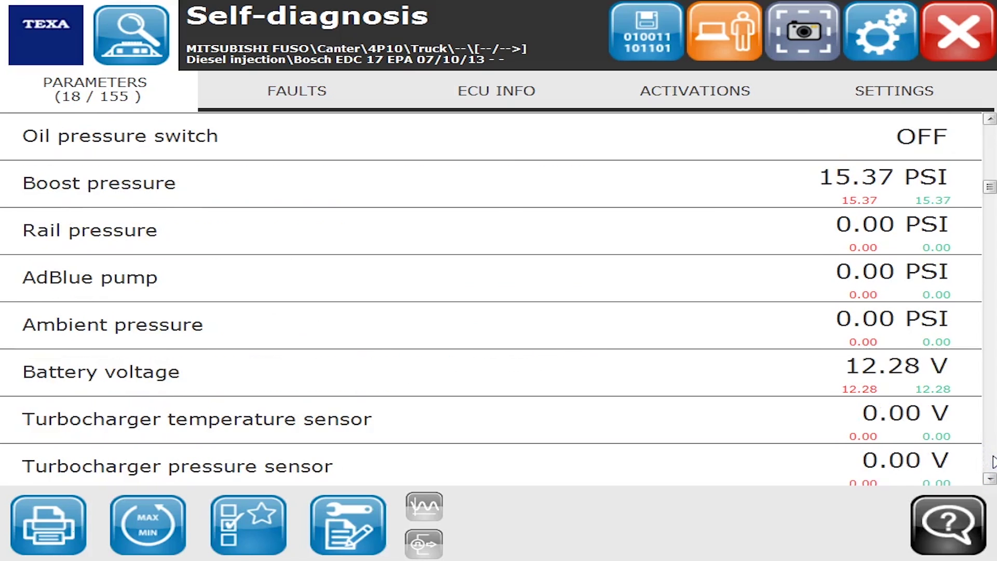
{"action": "left_click", "coordinate": [990, 461]}
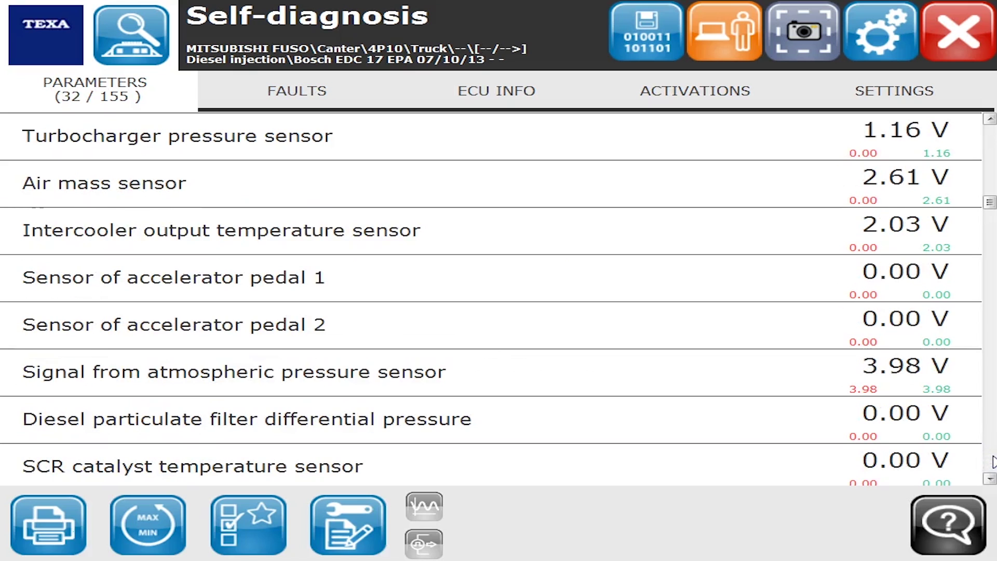
{"action": "left_click", "coordinate": [991, 461]}
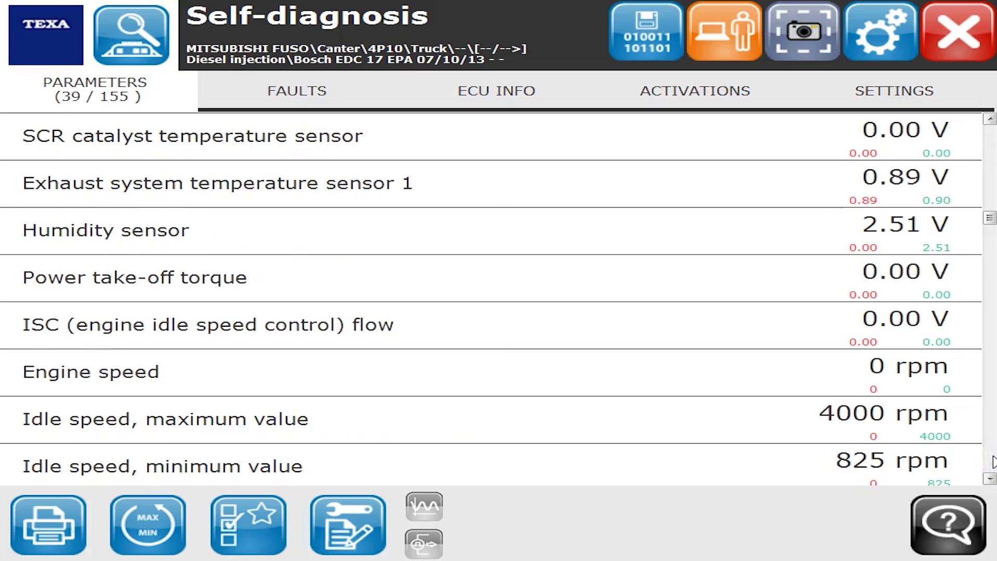
{"action": "left_click", "coordinate": [992, 461]}
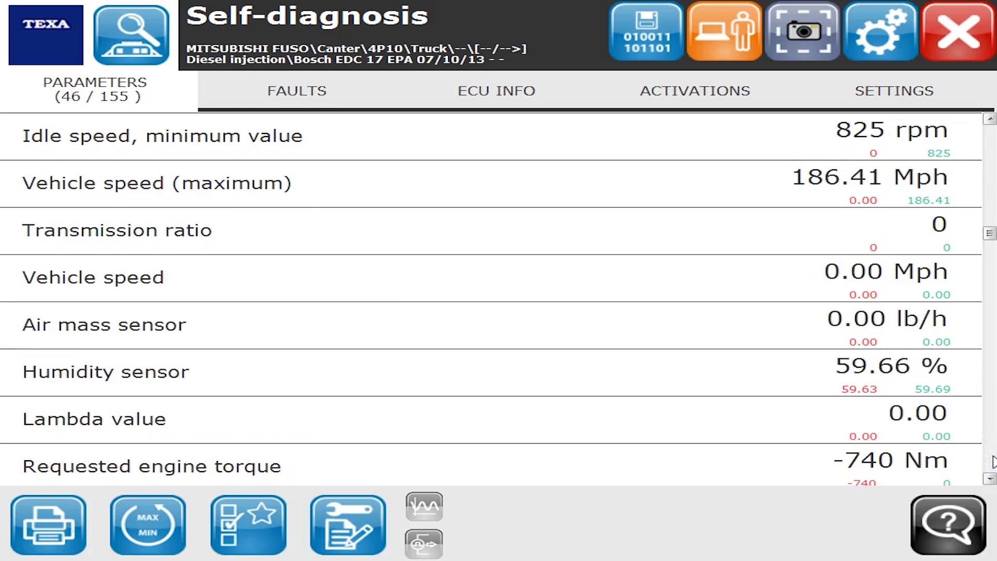
{"action": "left_click", "coordinate": [992, 461]}
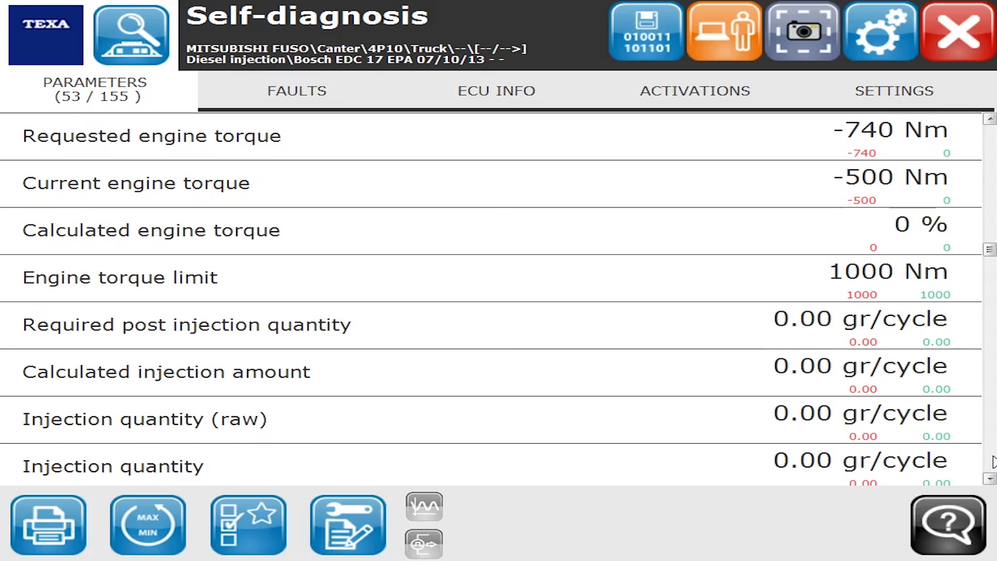
{"action": "left_click", "coordinate": [991, 461]}
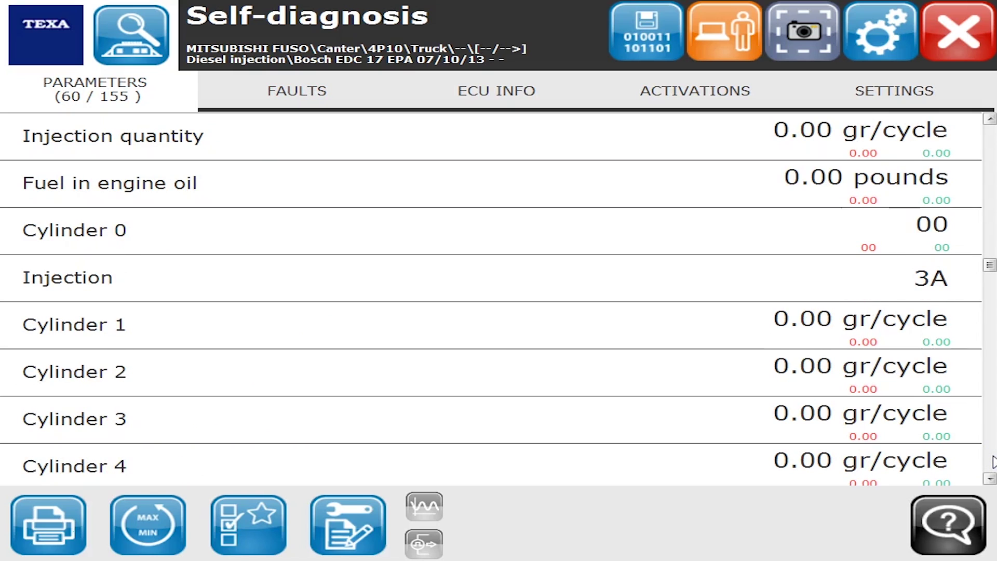
{"action": "left_click", "coordinate": [990, 459]}
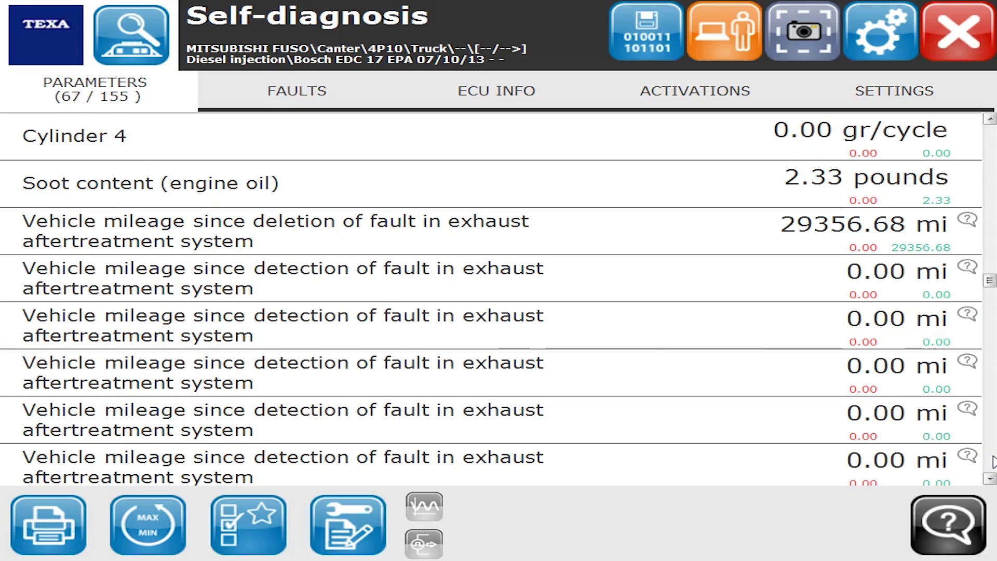
- Page down the rest of the engine parameter list to AdBlue metering at 21 AA
{"action": "scroll", "coordinate": [993, 461], "scroll_direction": "down", "scroll_amount": 2}
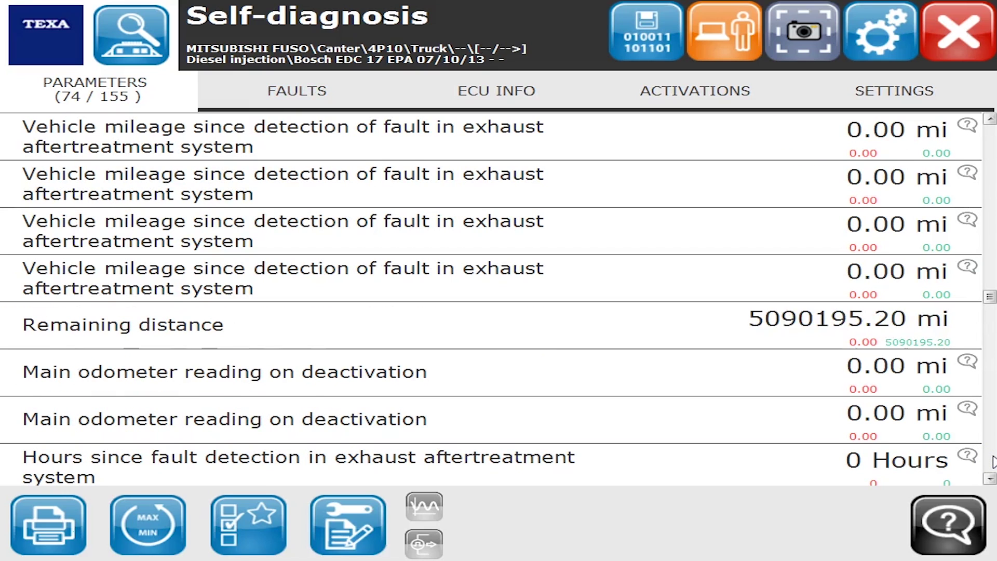
{"action": "left_click", "coordinate": [992, 461]}
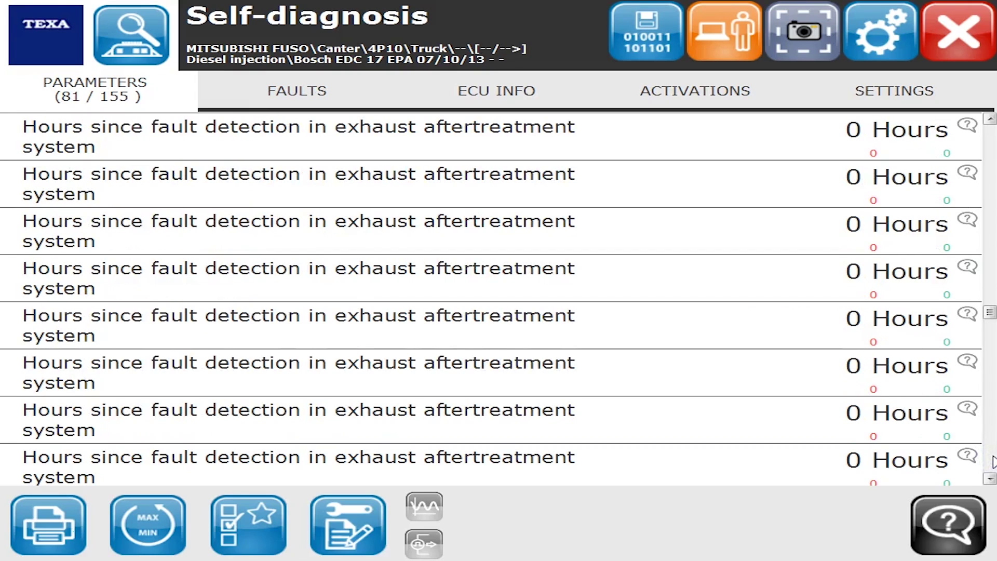
{"action": "left_click", "coordinate": [992, 459]}
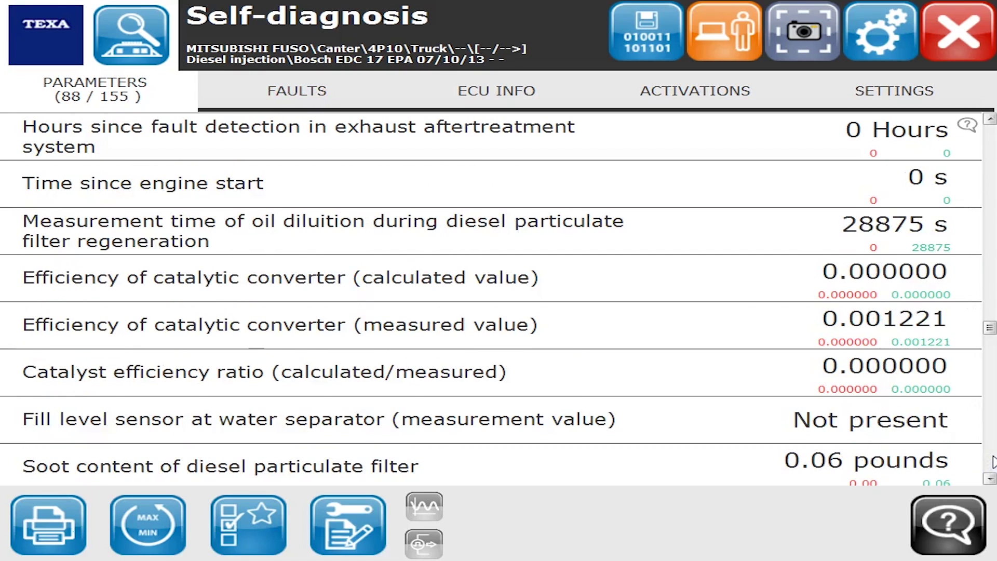
{"action": "left_click", "coordinate": [992, 459]}
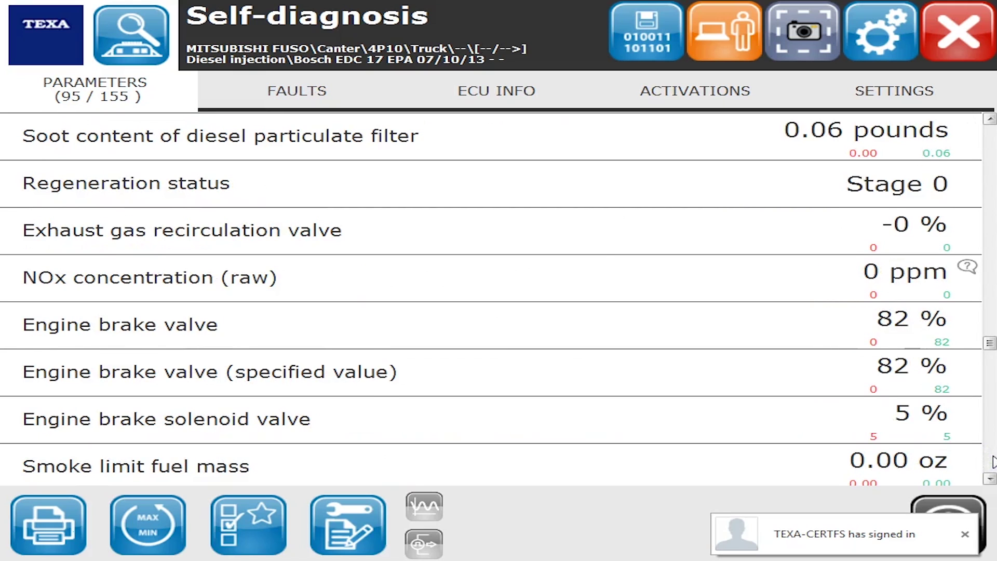
{"action": "left_click", "coordinate": [992, 461]}
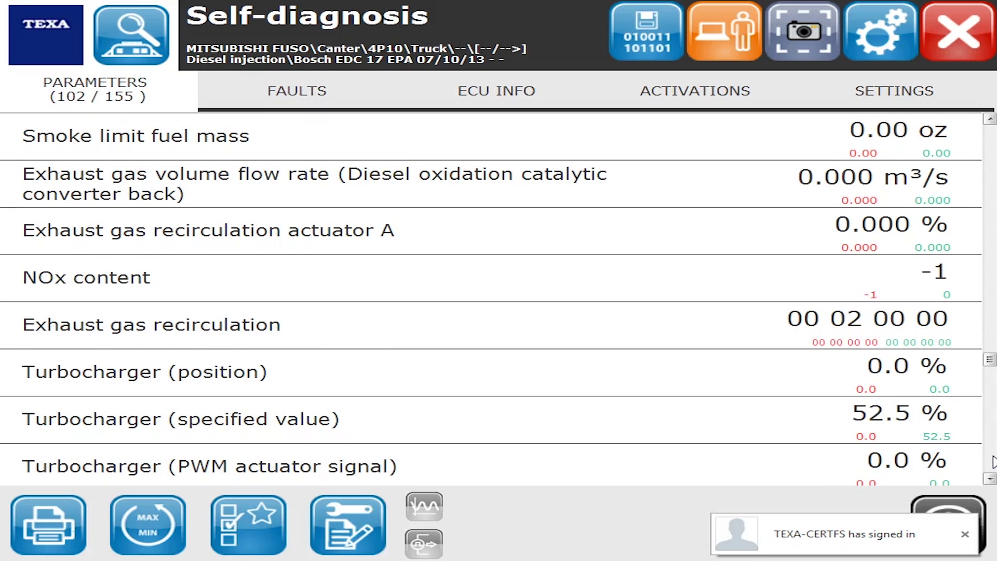
{"action": "left_click", "coordinate": [993, 461]}
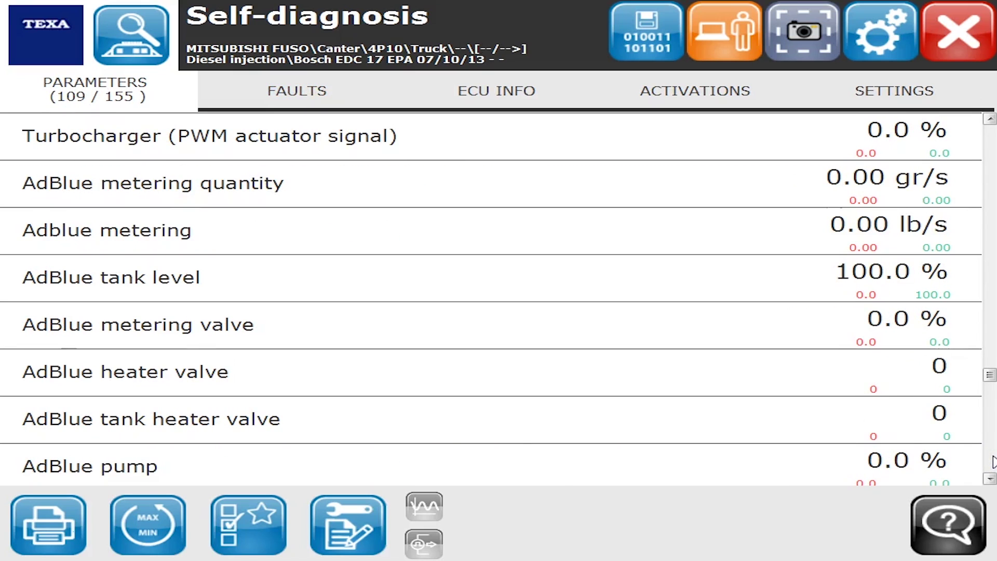
{"action": "left_click", "coordinate": [992, 461]}
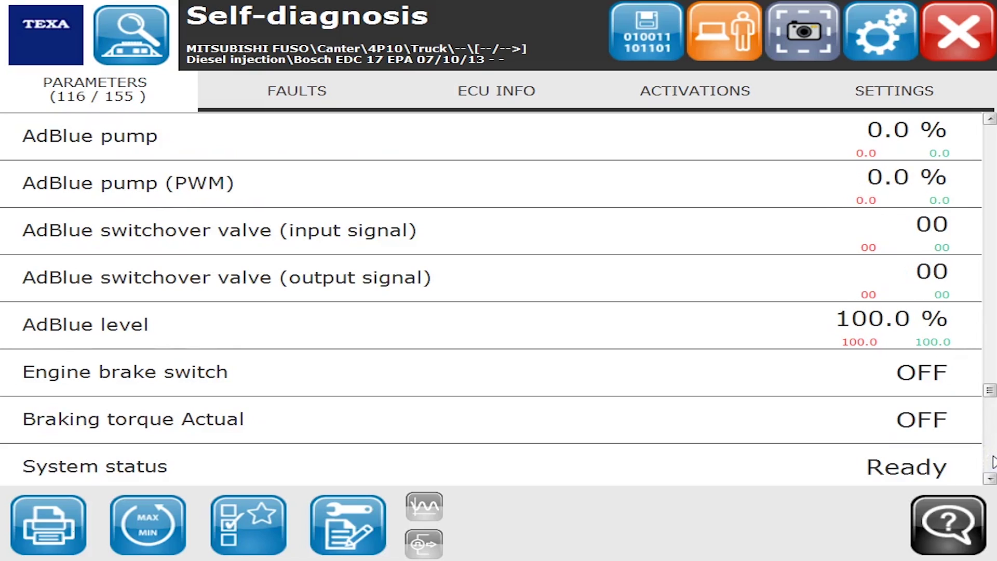
{"action": "left_click", "coordinate": [992, 461]}
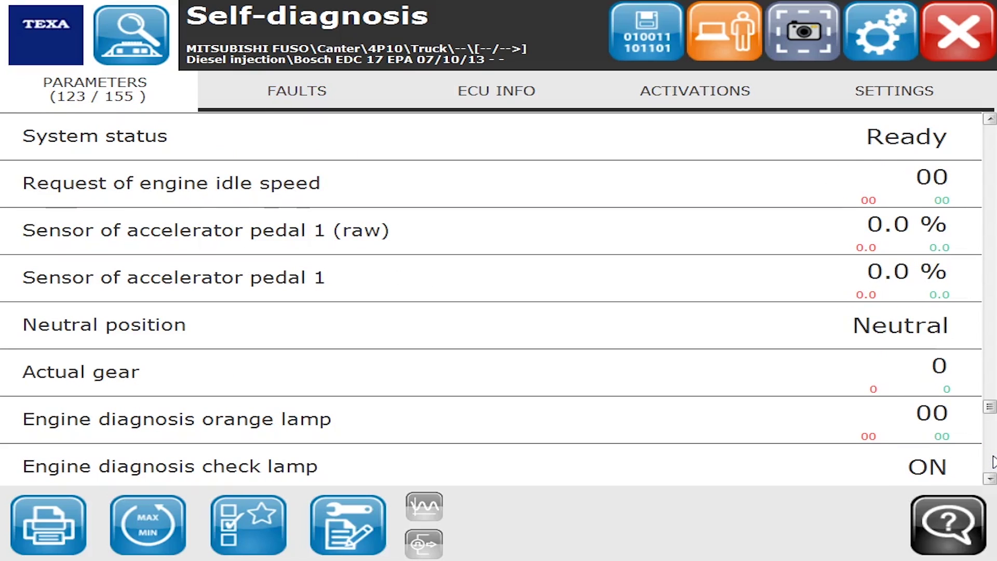
{"action": "left_click", "coordinate": [993, 461]}
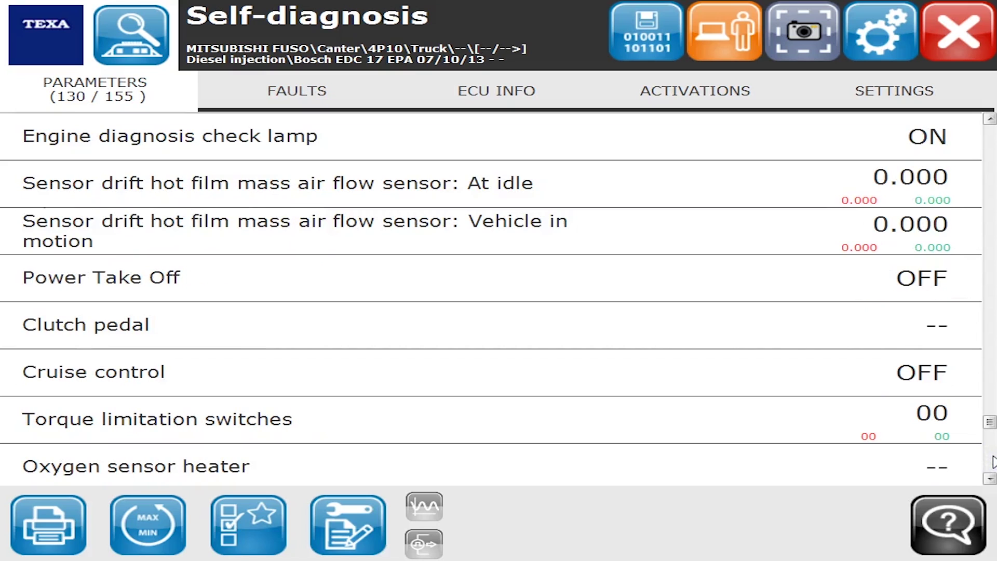
{"action": "left_click", "coordinate": [992, 462]}
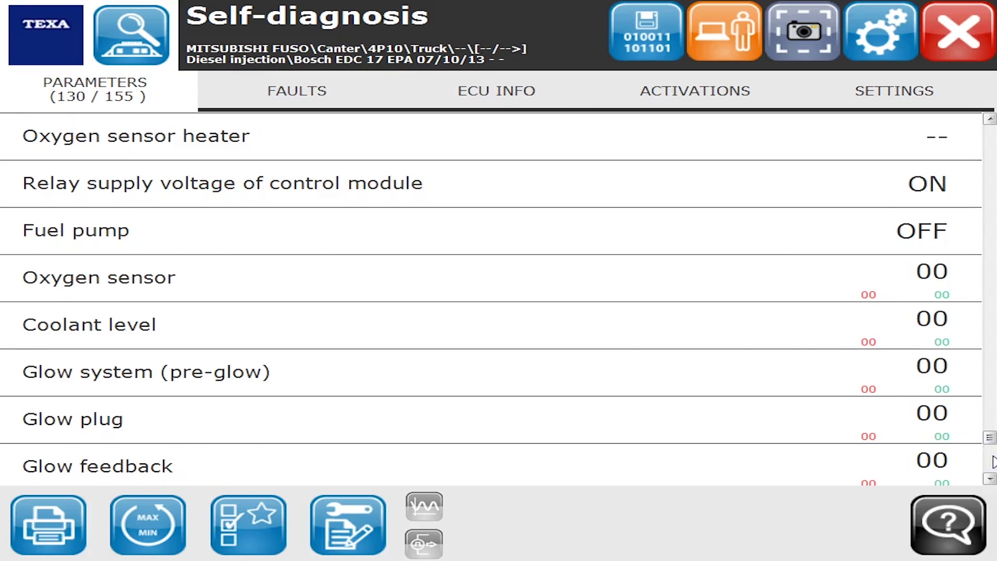
{"action": "left_click", "coordinate": [991, 458]}
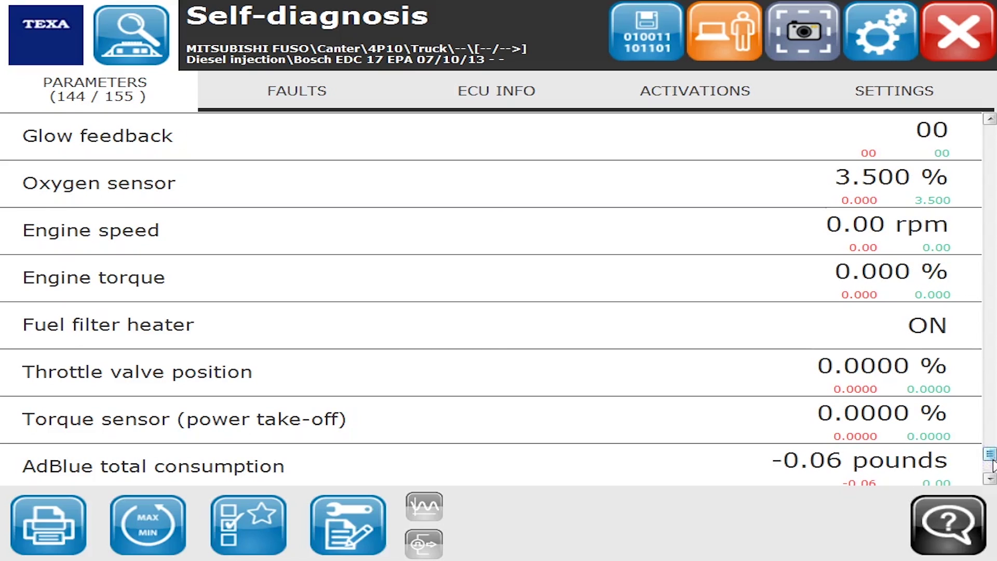
{"action": "left_click", "coordinate": [990, 478]}
{"action": "left_click", "coordinate": [989, 478]}
{"action": "left_click", "coordinate": [989, 478]}
{"action": "left_click", "coordinate": [989, 478]}
{"action": "left_click", "coordinate": [990, 478]}
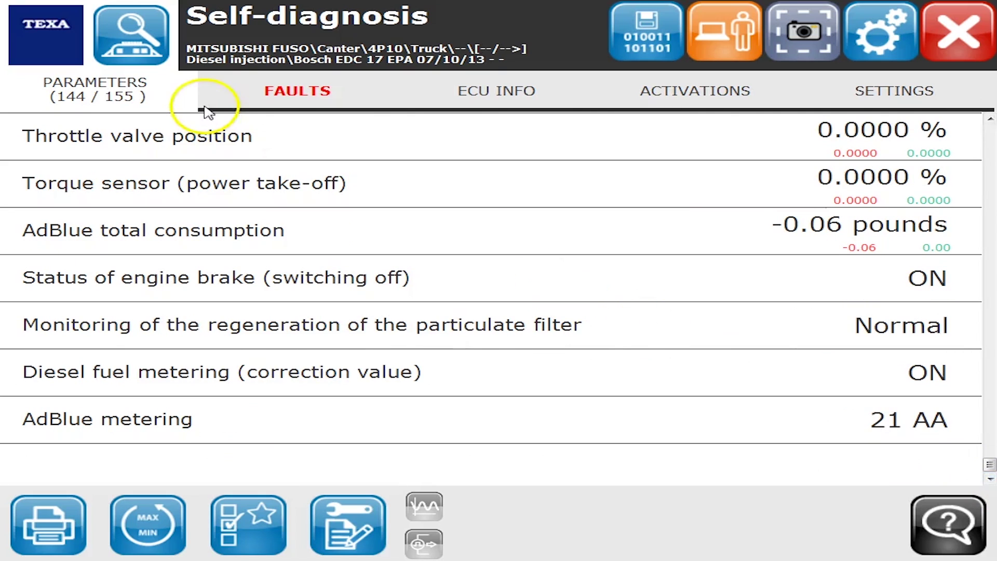
- Return to the engine faults and check the Injector fault's code details
{"action": "left_click", "coordinate": [238, 93]}
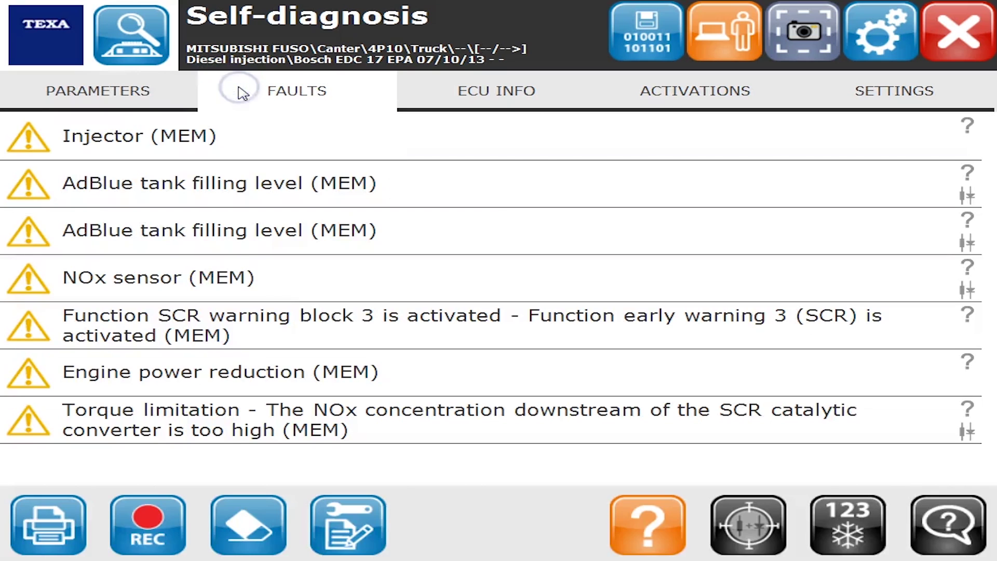
{"action": "left_click", "coordinate": [508, 147]}
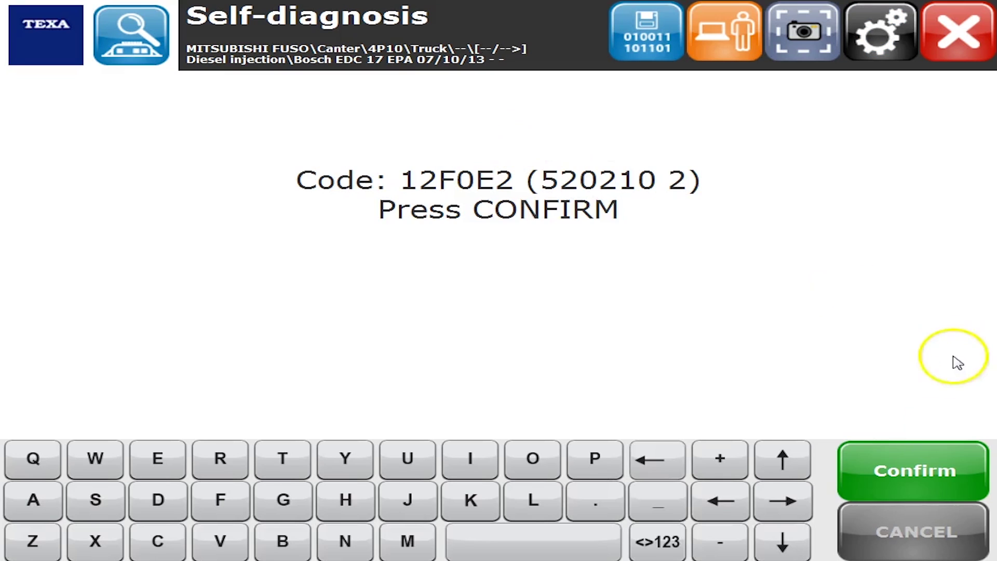
{"action": "left_click", "coordinate": [941, 472]}
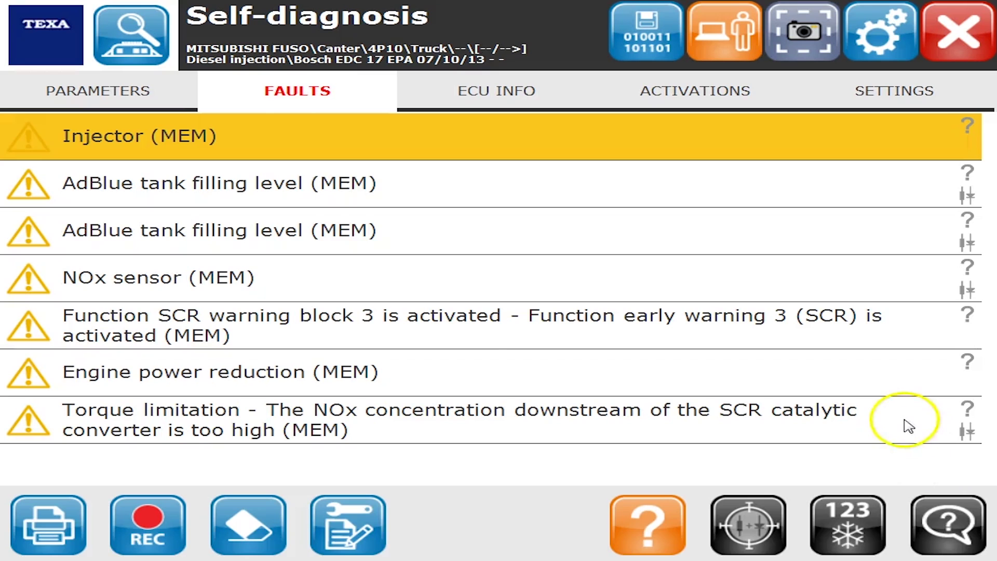
- Check the AdBlue tank filling level fault code and view its wiring diagram
{"action": "left_click", "coordinate": [855, 187]}
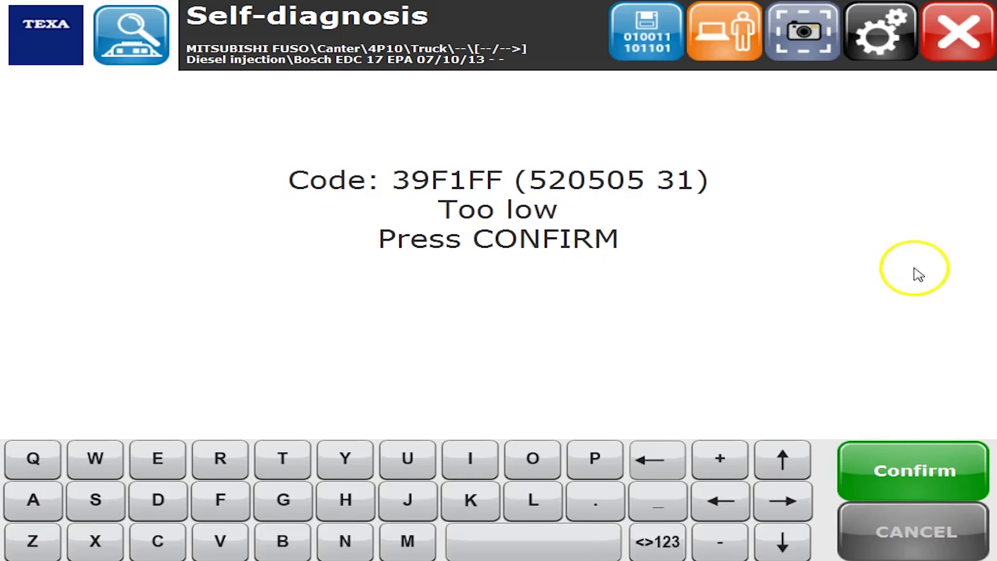
{"action": "left_click", "coordinate": [912, 482]}
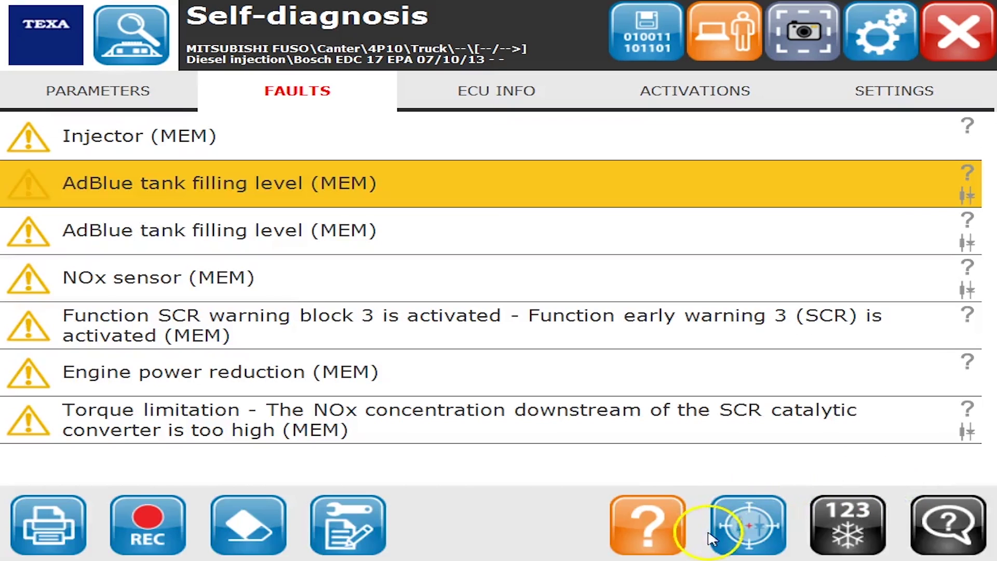
{"action": "left_click", "coordinate": [740, 538]}
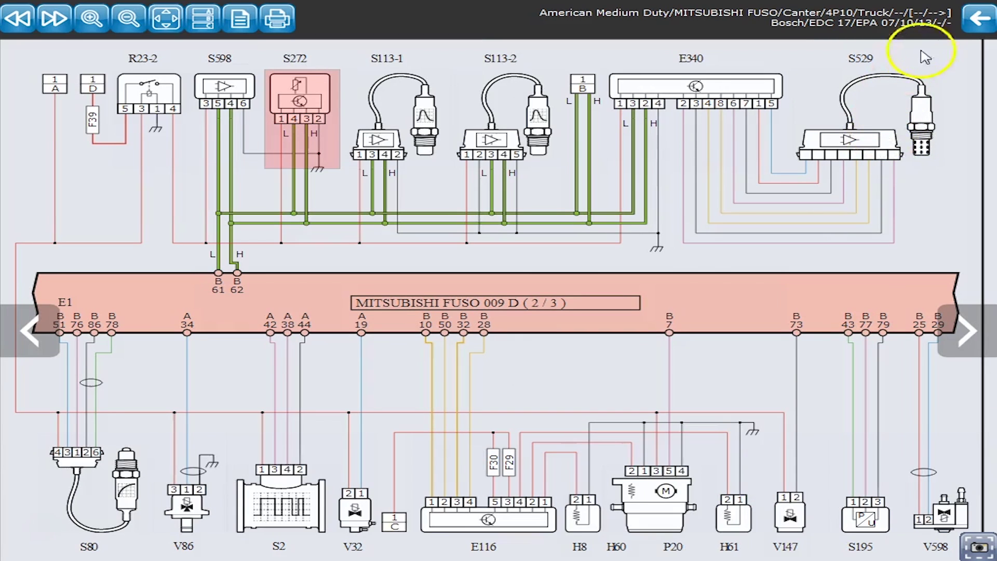
{"action": "left_click", "coordinate": [986, 18]}
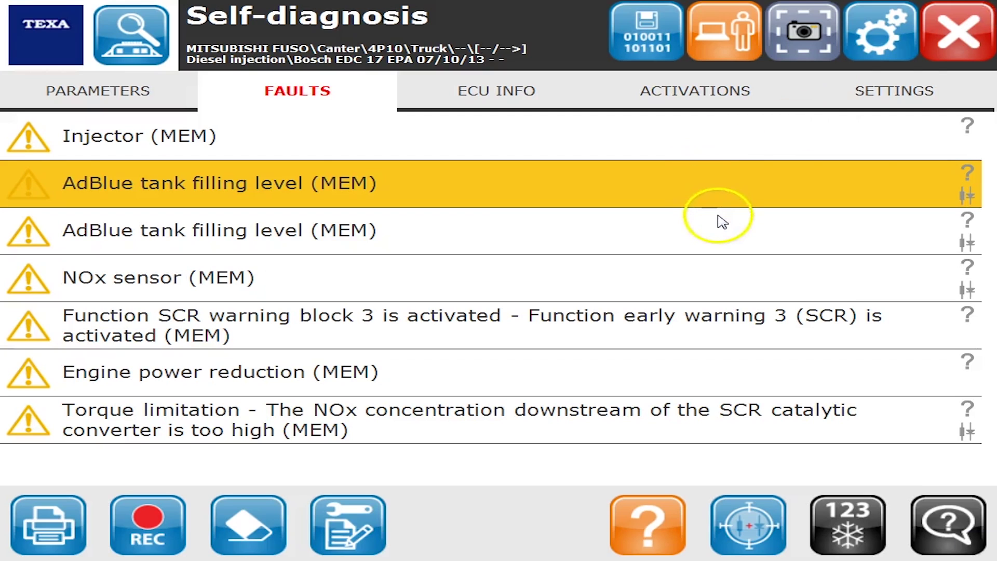
- Check the code details of the second AdBlue fault and the NOx sensor fault
{"action": "left_click", "coordinate": [715, 237]}
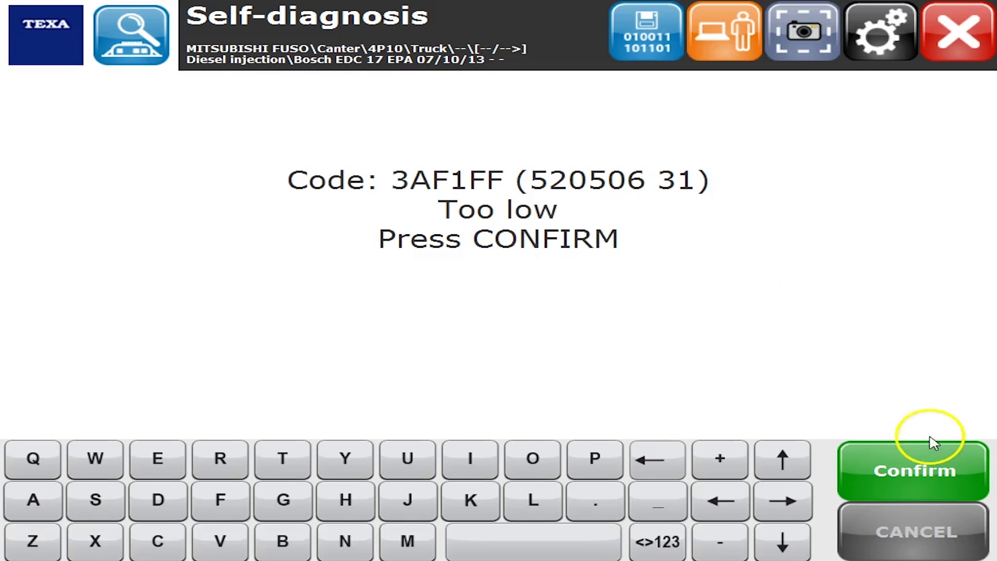
{"action": "left_click", "coordinate": [932, 461]}
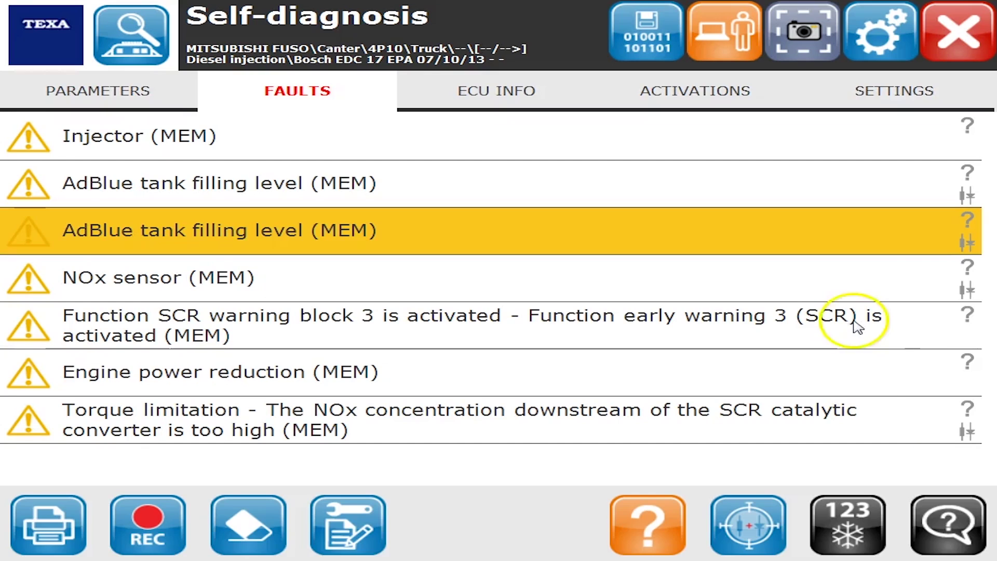
{"action": "left_click", "coordinate": [847, 270]}
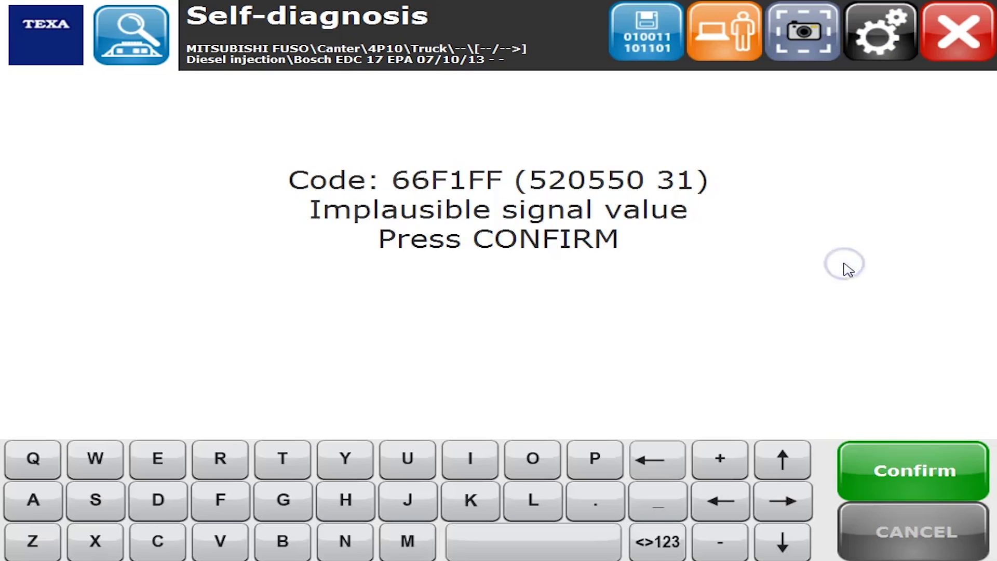
{"action": "left_click", "coordinate": [942, 481]}
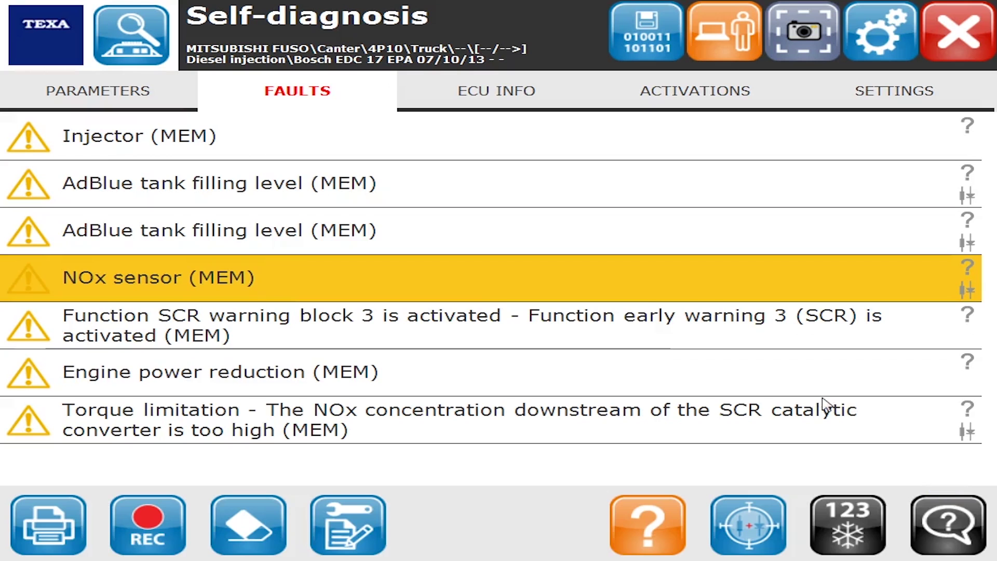
- Review the engine ECU identification data, including diagnosis release 00 02 0A
{"action": "left_click", "coordinate": [475, 79]}
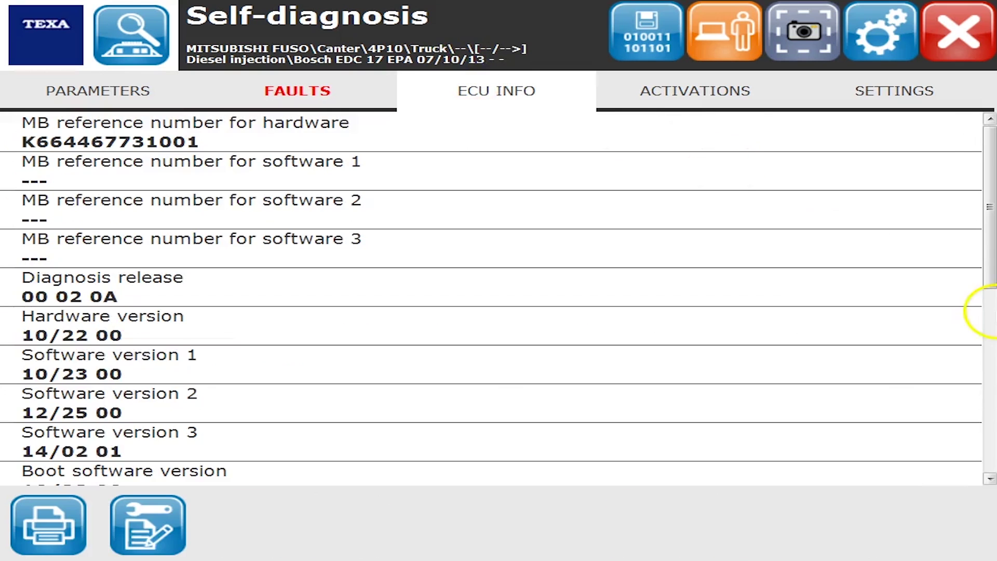
{"action": "left_click", "coordinate": [990, 458]}
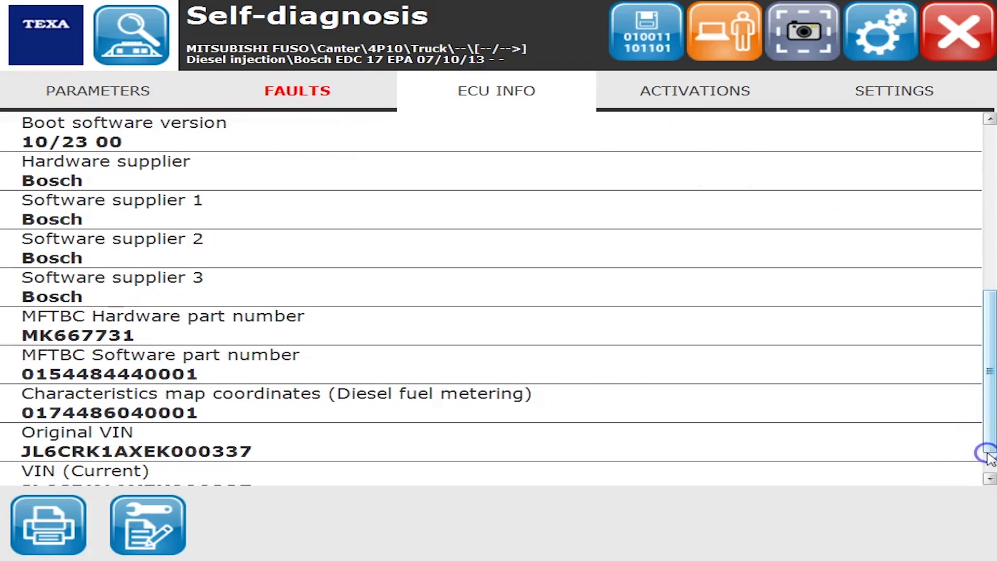
{"action": "left_click", "coordinate": [989, 457]}
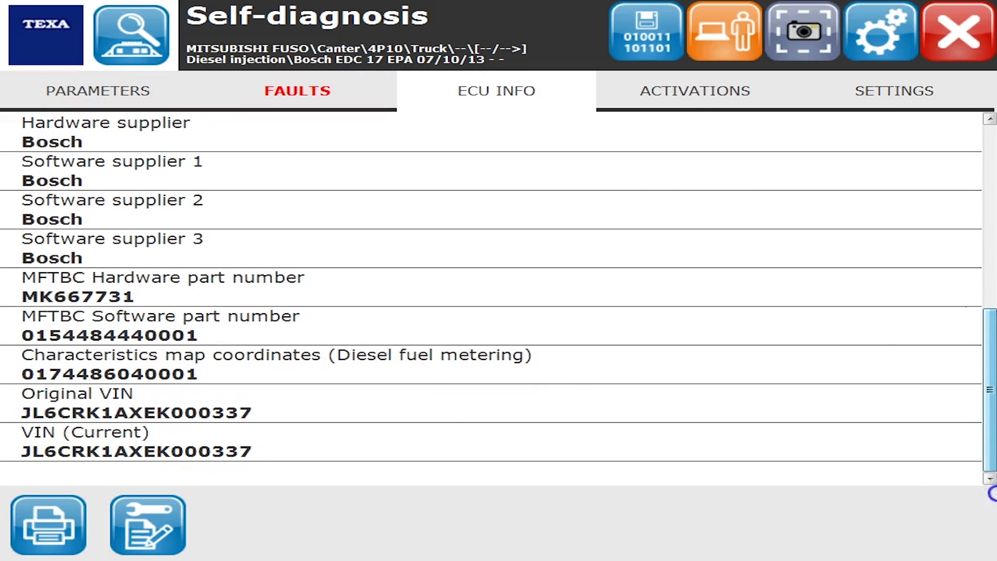
{"action": "left_click", "coordinate": [674, 197]}
- Browse the engine ECU's activation tests and its DPF regeneration and Teach-in settings
{"action": "left_click", "coordinate": [688, 85]}
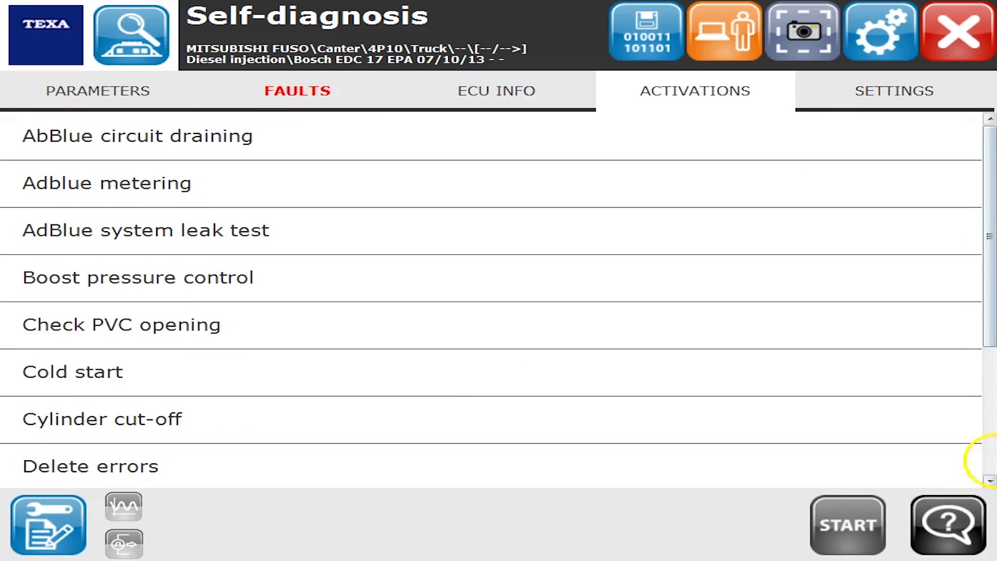
{"action": "left_click", "coordinate": [987, 472]}
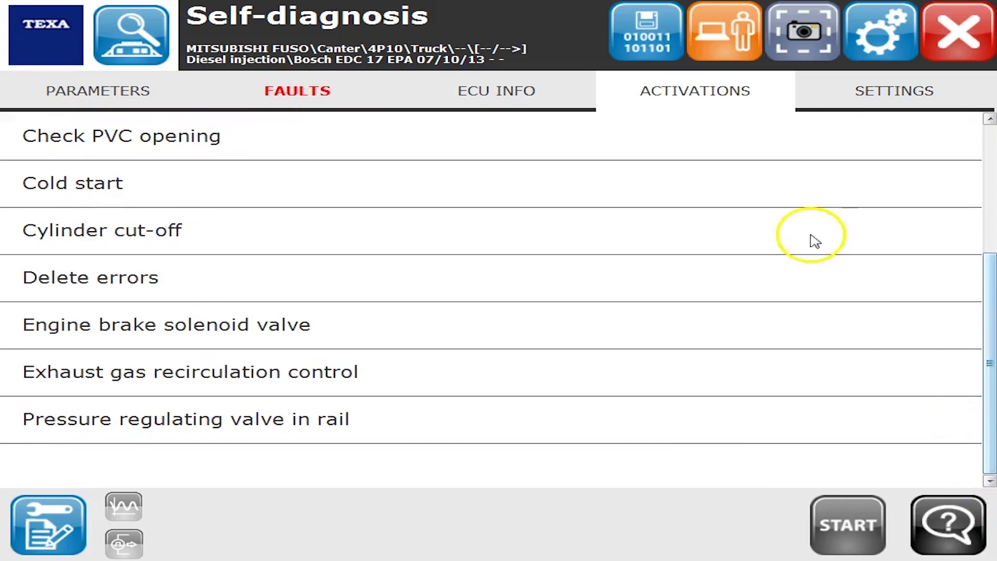
{"action": "left_click", "coordinate": [863, 107]}
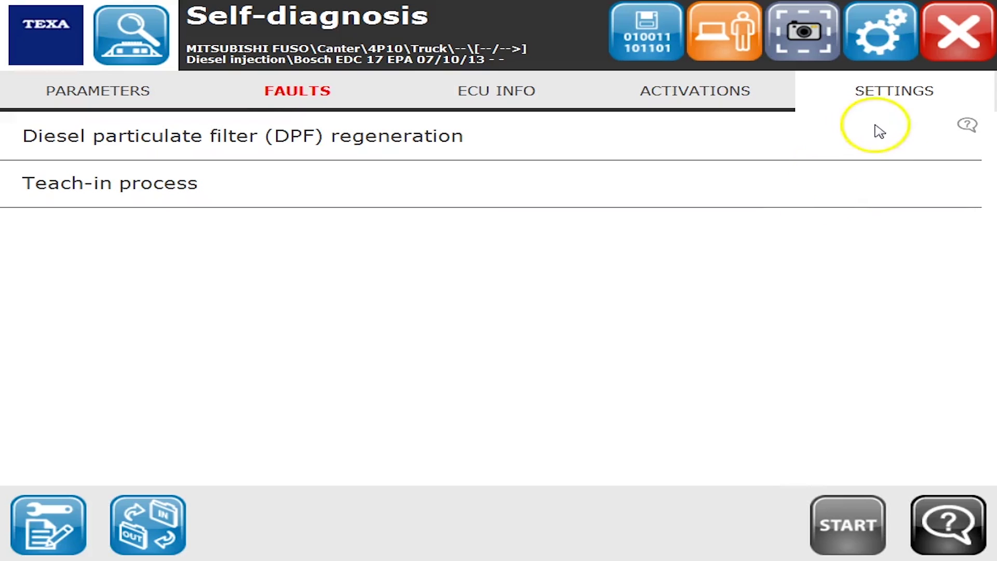
- Confirm ending engine ECU communication and return to the Canter's Self-diagnosis system list
{"action": "left_click", "coordinate": [943, 49]}
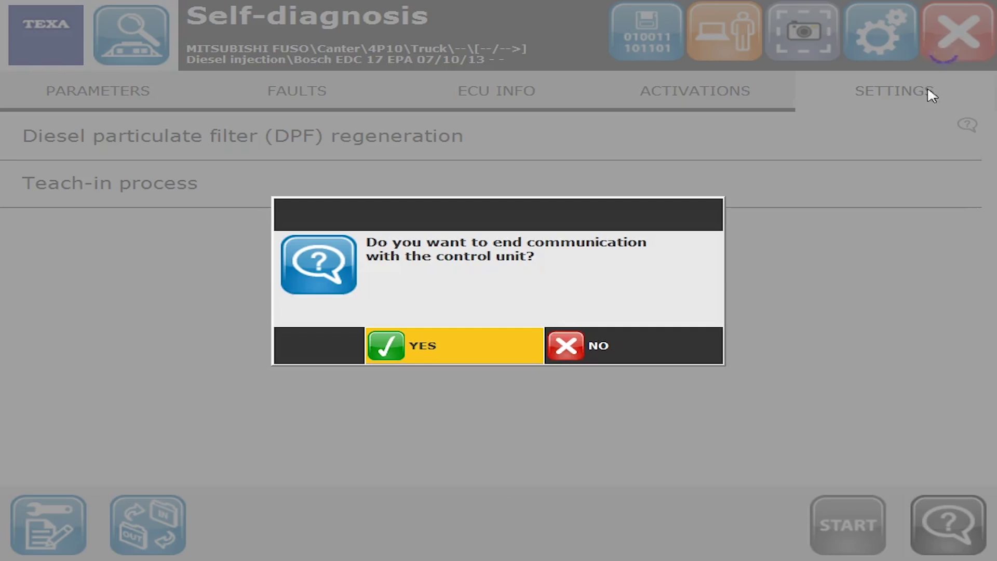
{"action": "left_click", "coordinate": [507, 338]}
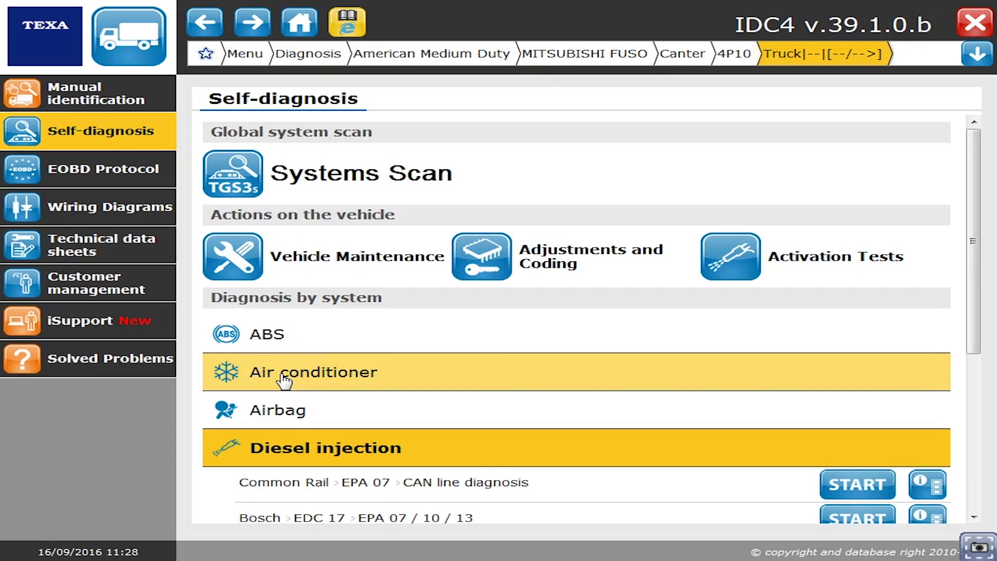
{"action": "left_click", "coordinate": [286, 361]}
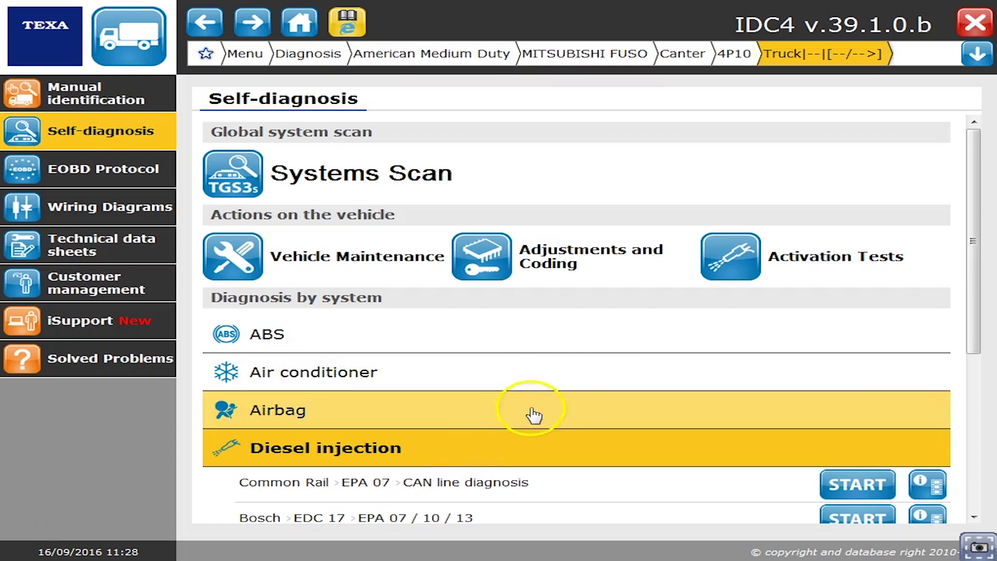
- Expand Transmission in the system list and start Self diagnosis on the Bosch Duonic unit
{"action": "left_click", "coordinate": [975, 517]}
{"action": "left_click", "coordinate": [974, 516]}
{"action": "left_click", "coordinate": [974, 517]}
{"action": "left_click", "coordinate": [974, 516]}
{"action": "left_click", "coordinate": [975, 516]}
{"action": "left_click", "coordinate": [976, 517]}
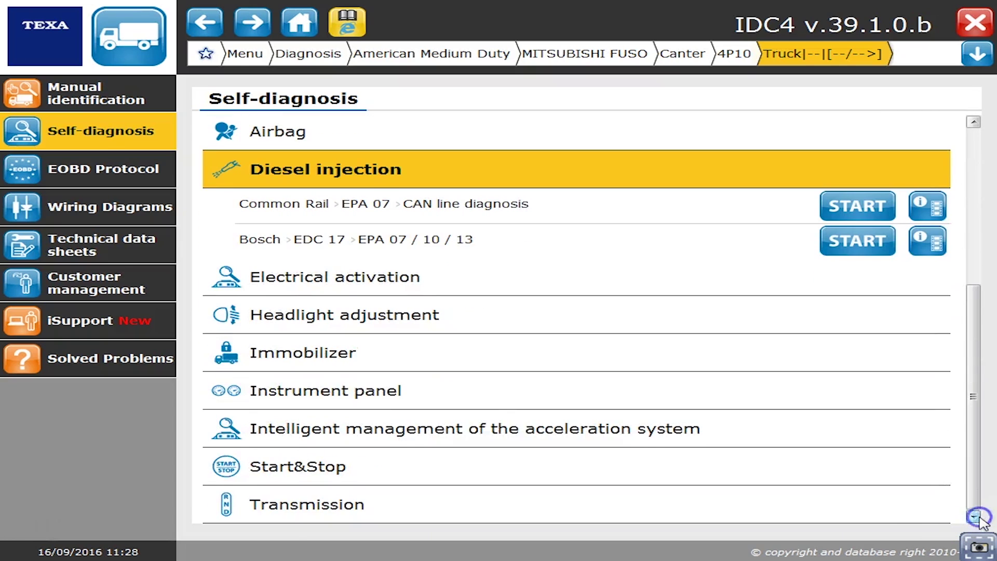
{"action": "left_click", "coordinate": [896, 517]}
{"action": "left_click", "coordinate": [883, 504]}
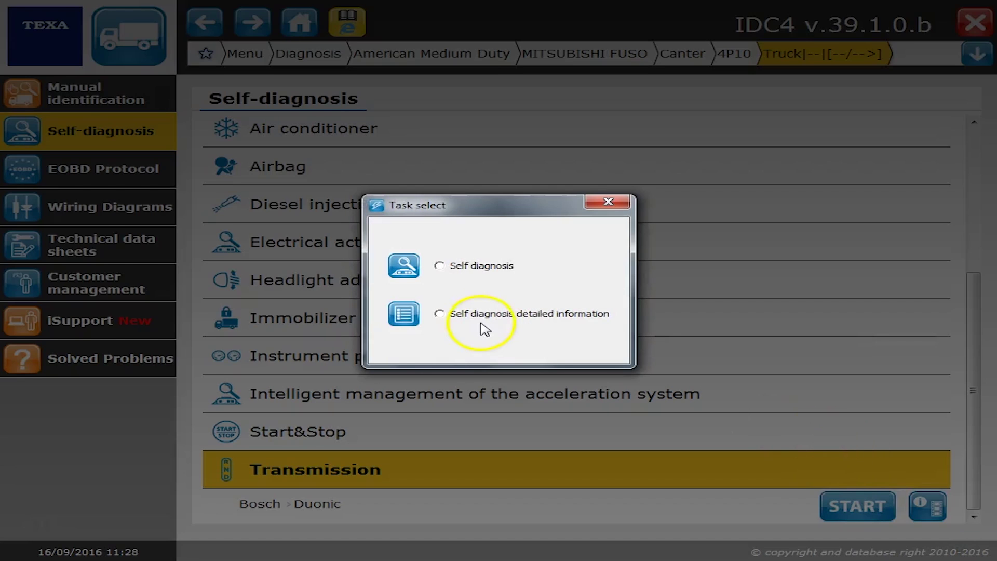
{"action": "left_click", "coordinate": [482, 268]}
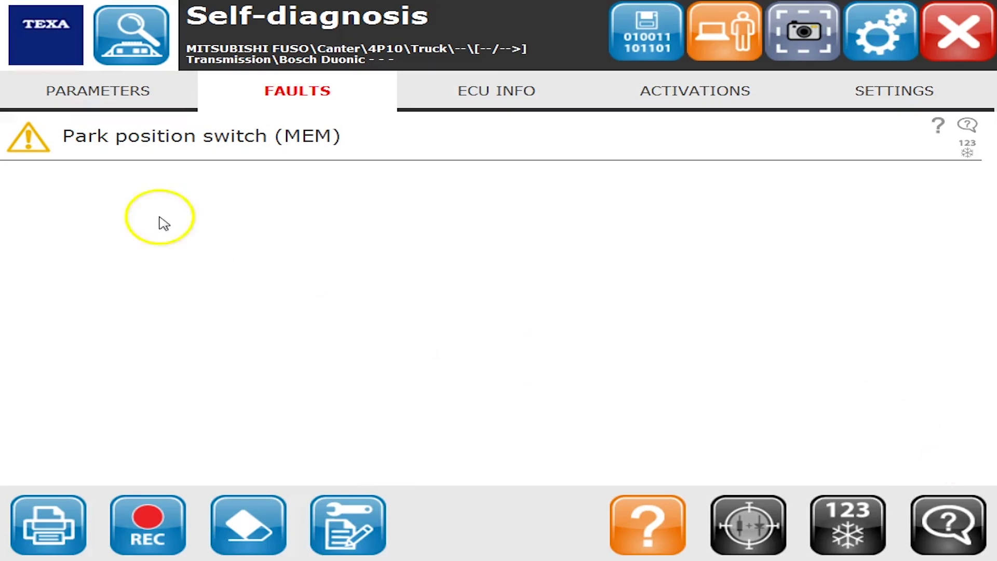
- Page through the Bosch Duonic live parameters to the pressure regulator thresholds at 0.68/0.63 A
{"action": "left_click", "coordinate": [134, 91]}
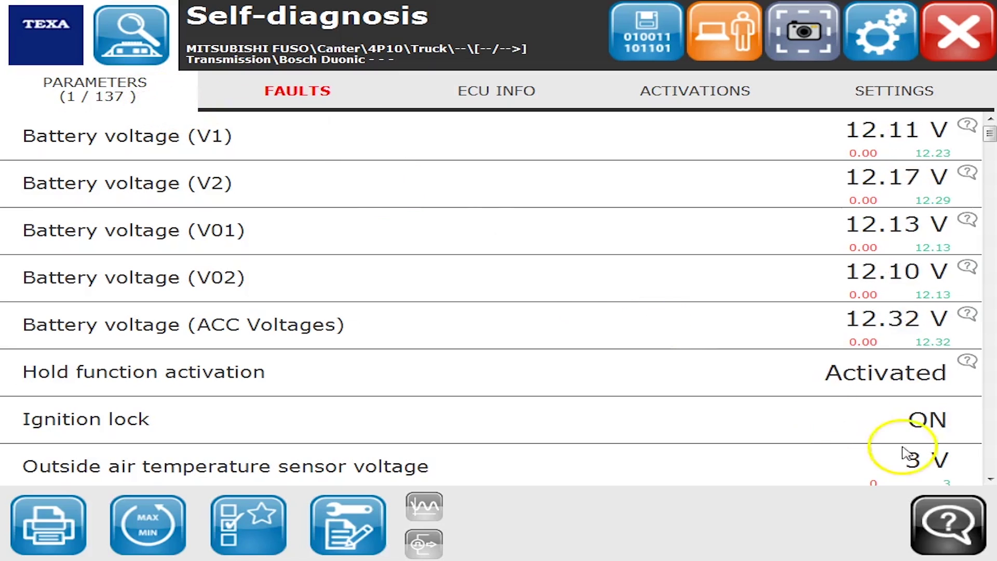
{"action": "left_click", "coordinate": [993, 469]}
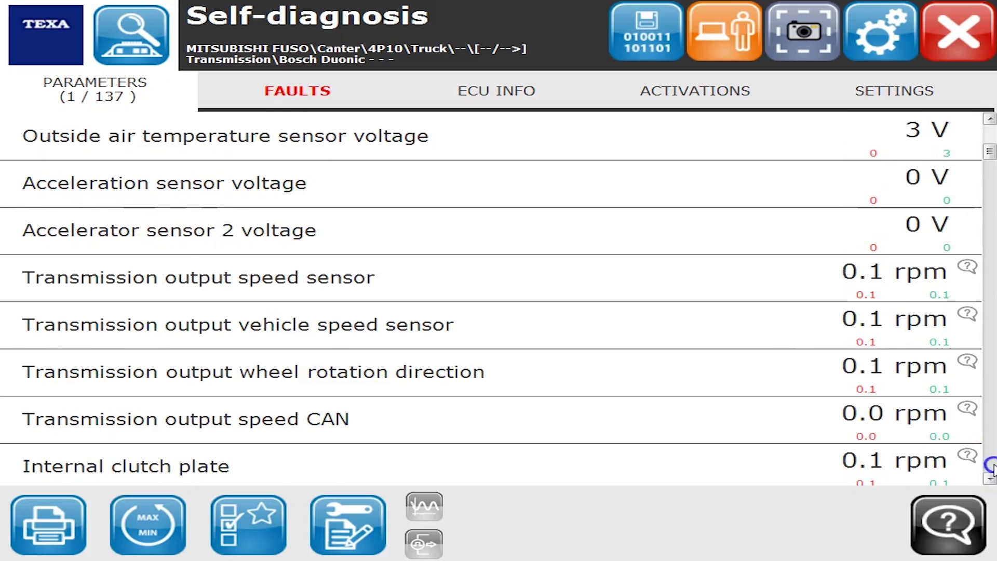
{"action": "left_click", "coordinate": [992, 468]}
{"action": "left_click", "coordinate": [992, 469]}
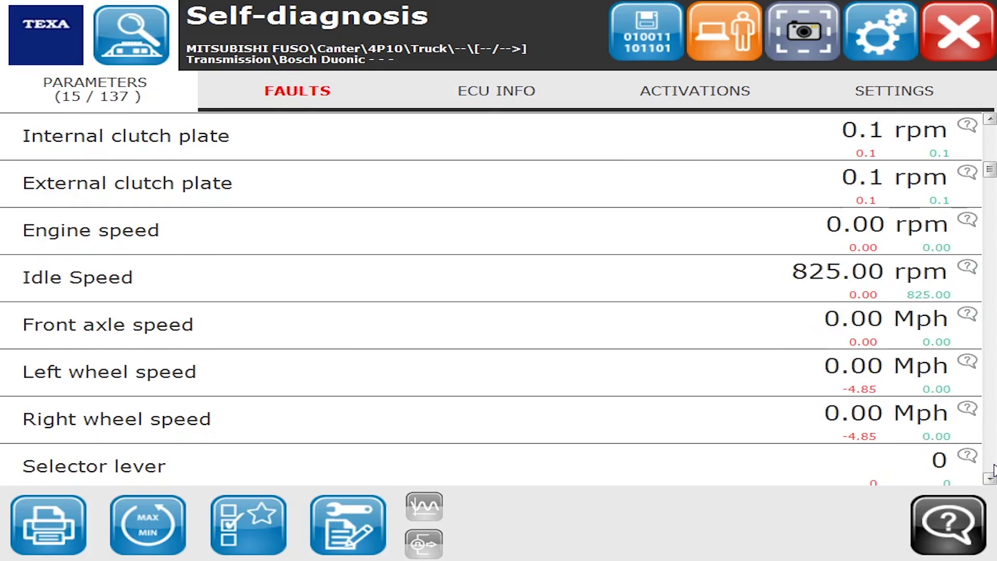
{"action": "left_click", "coordinate": [992, 468]}
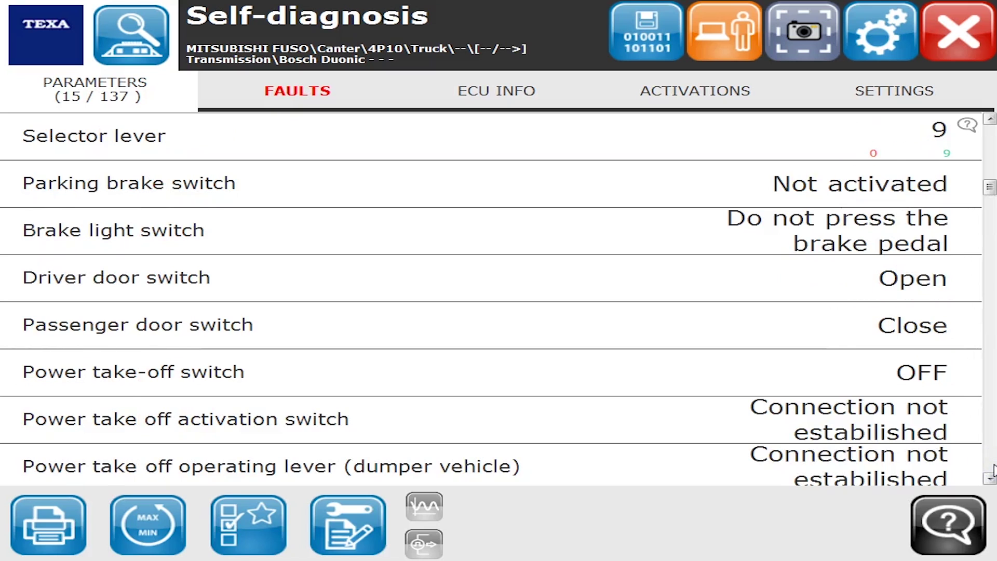
{"action": "left_click", "coordinate": [992, 469]}
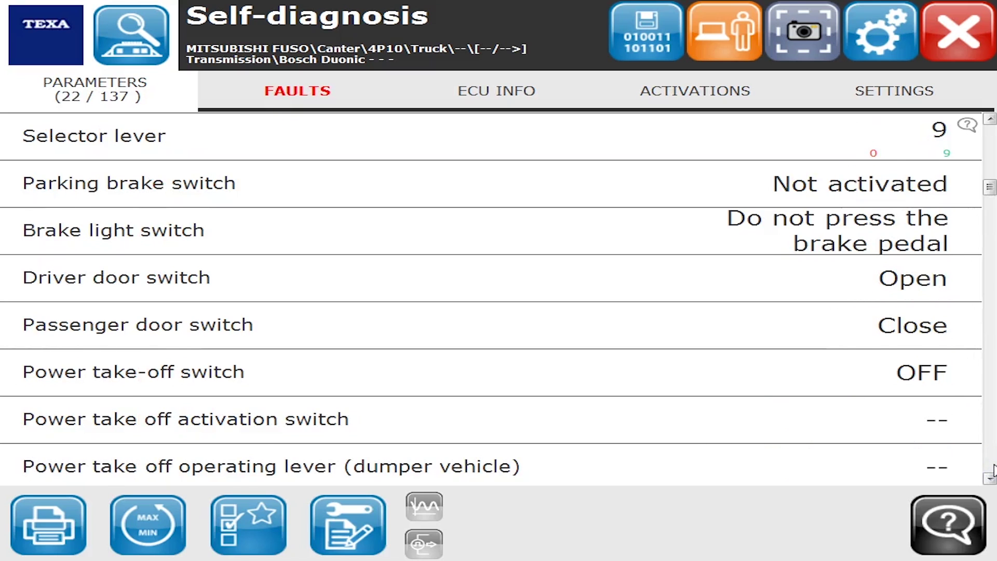
{"action": "left_click", "coordinate": [992, 469]}
{"action": "left_click", "coordinate": [993, 469]}
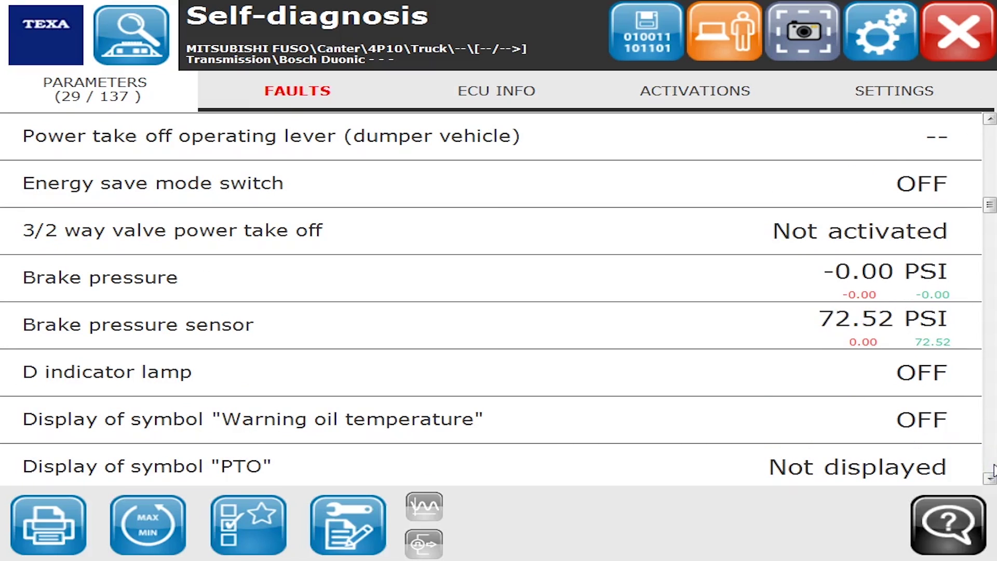
{"action": "left_click", "coordinate": [992, 469]}
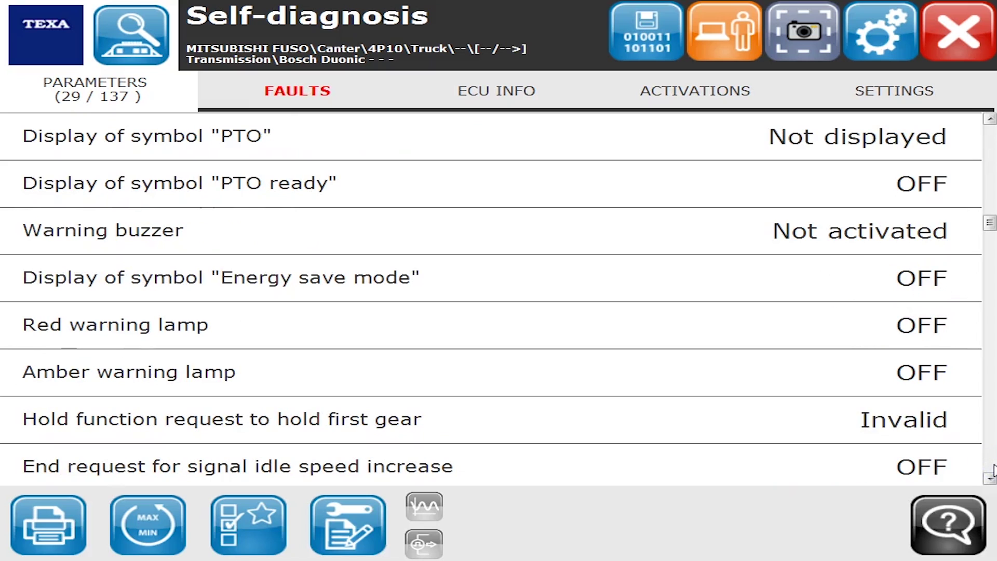
{"action": "left_click", "coordinate": [991, 470]}
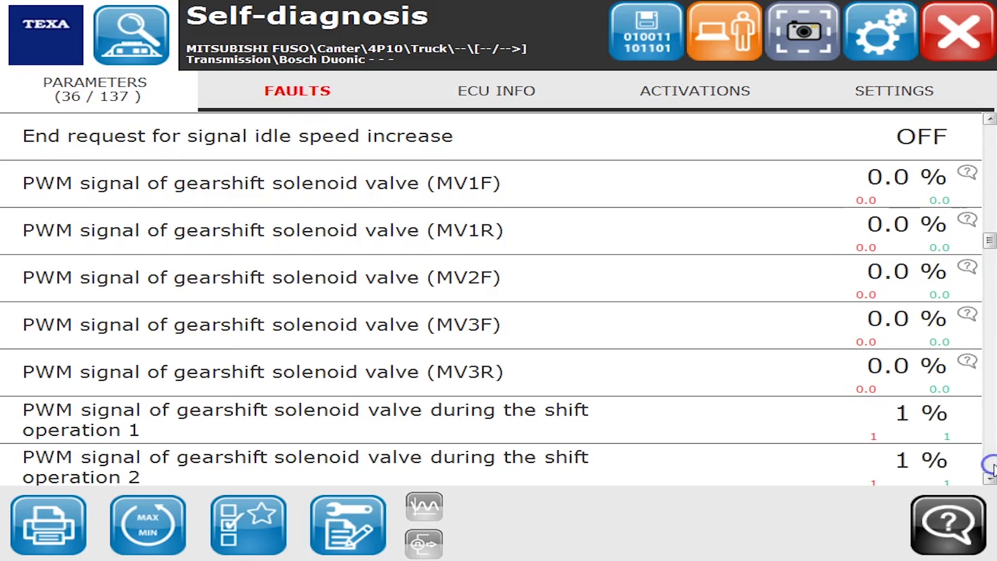
{"action": "left_click", "coordinate": [992, 470]}
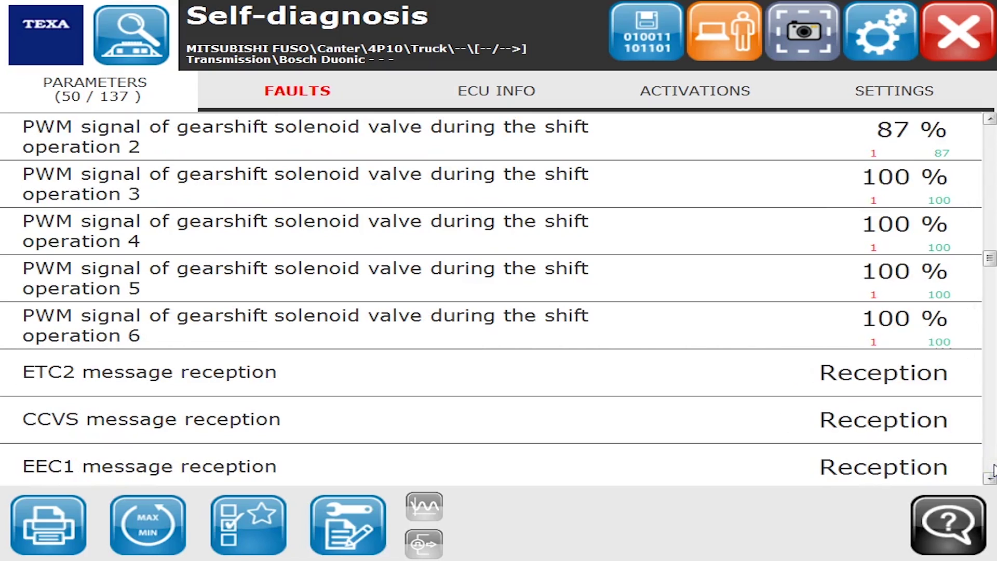
{"action": "left_click", "coordinate": [992, 470]}
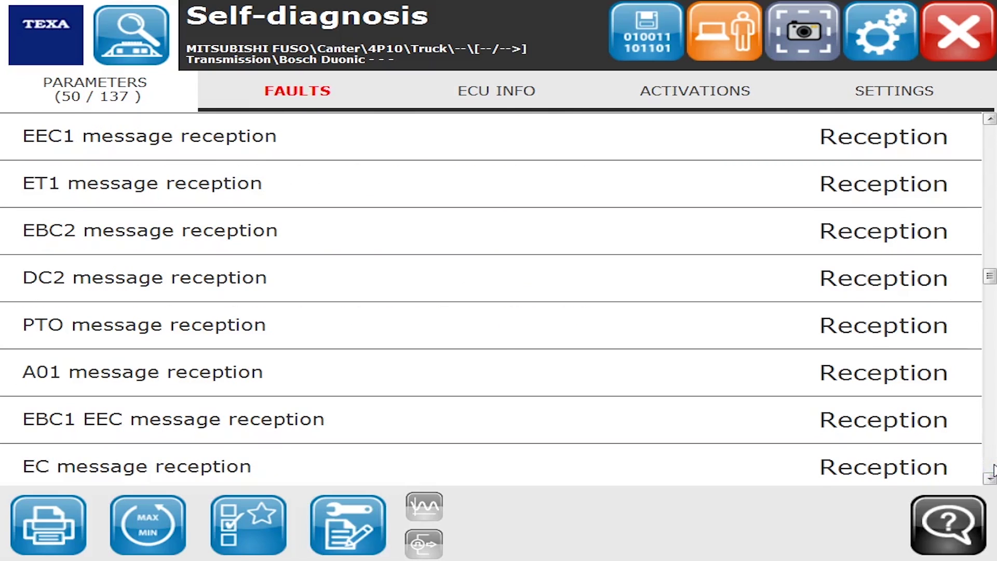
{"action": "left_click", "coordinate": [992, 470]}
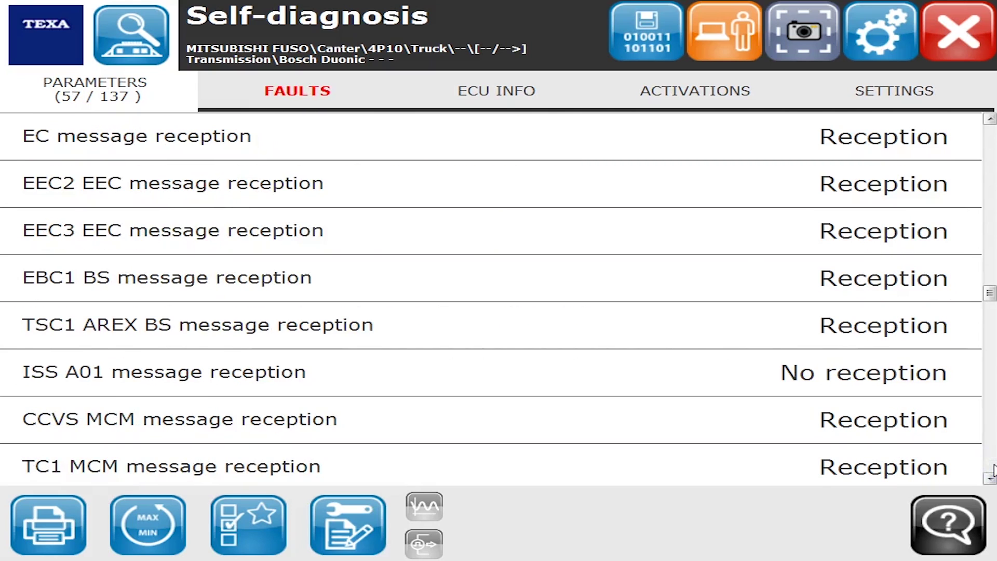
{"action": "left_click", "coordinate": [991, 470]}
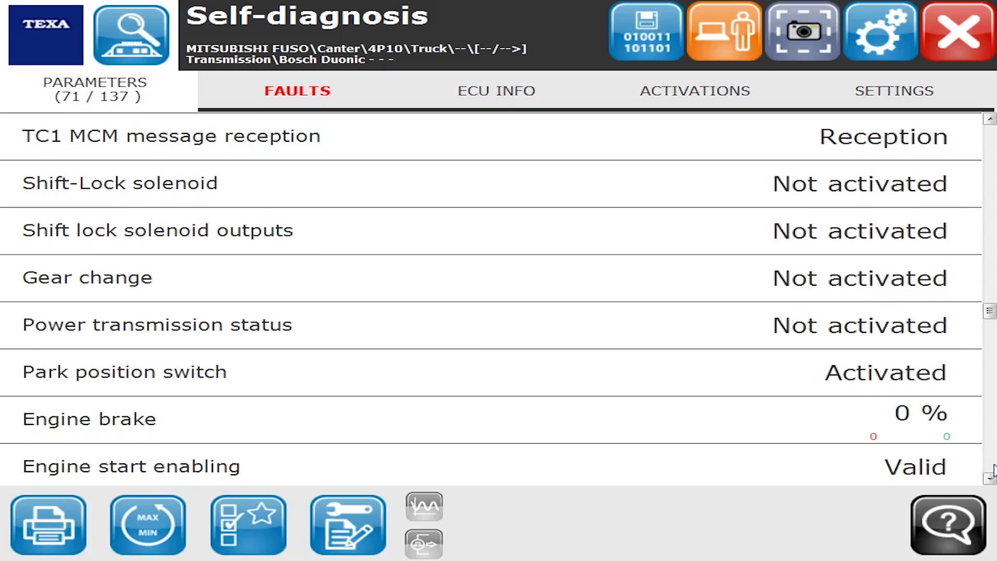
{"action": "left_click", "coordinate": [991, 470]}
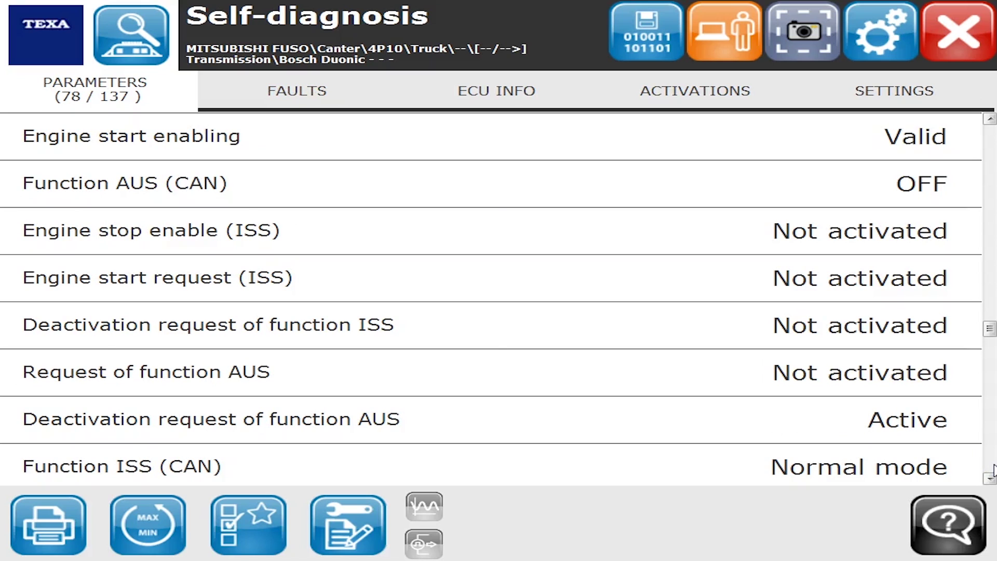
{"action": "left_click", "coordinate": [992, 469]}
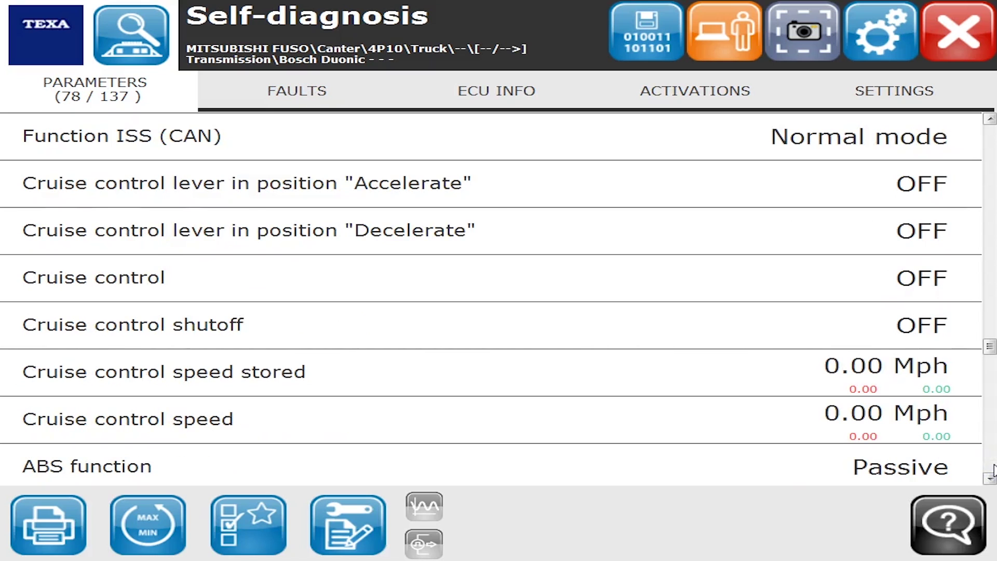
{"action": "left_click", "coordinate": [992, 469]}
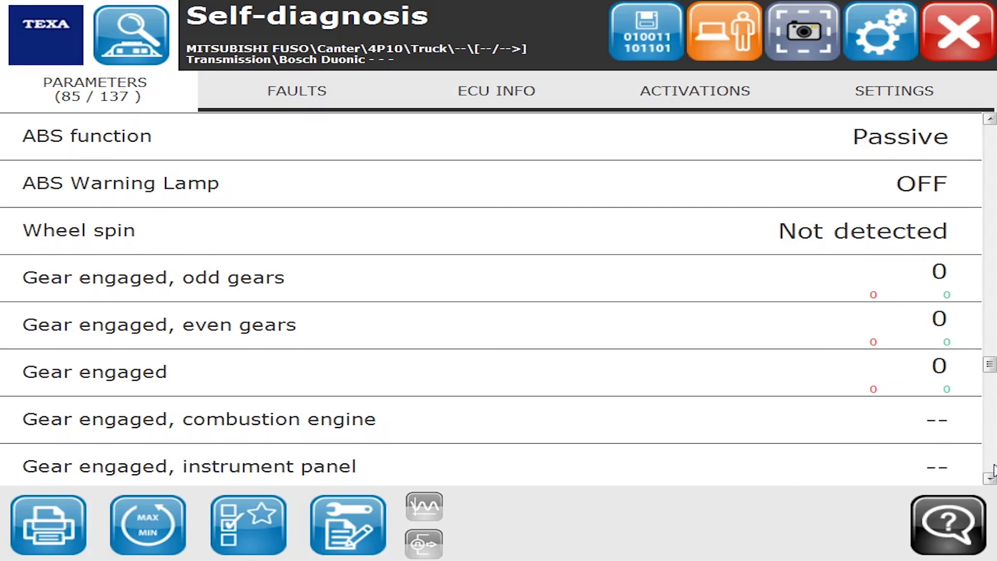
{"action": "left_click", "coordinate": [992, 470]}
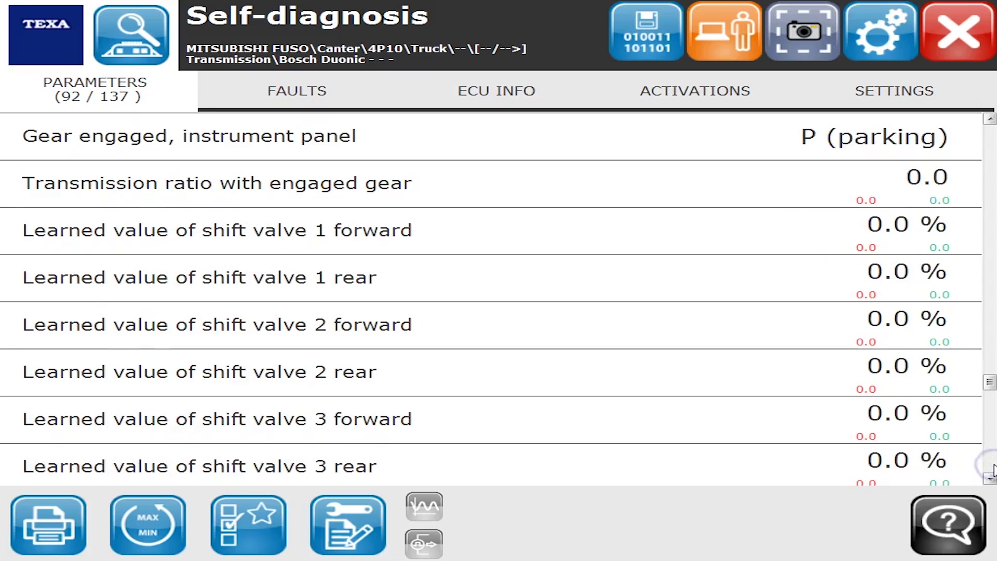
{"action": "left_click", "coordinate": [991, 469]}
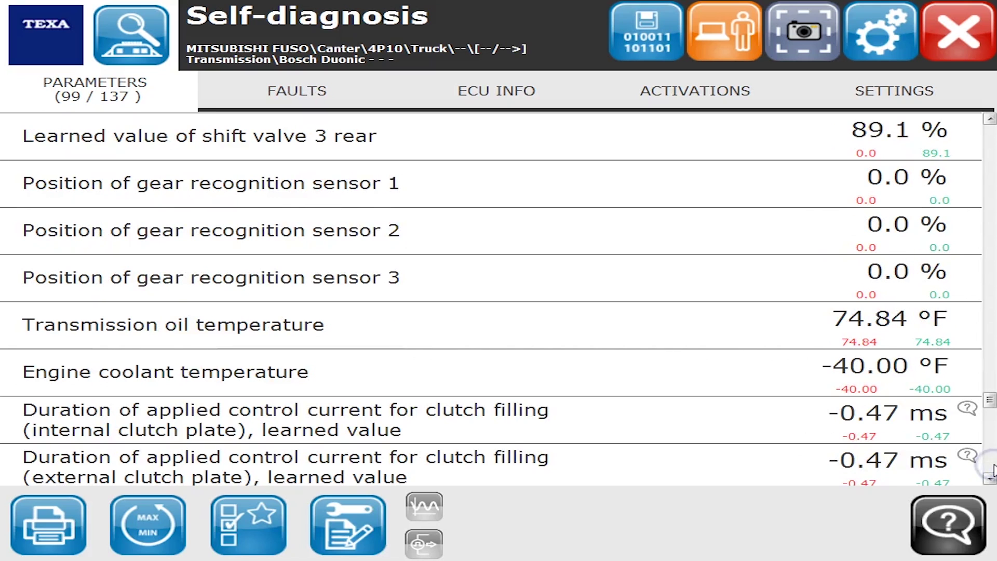
{"action": "left_click", "coordinate": [991, 470]}
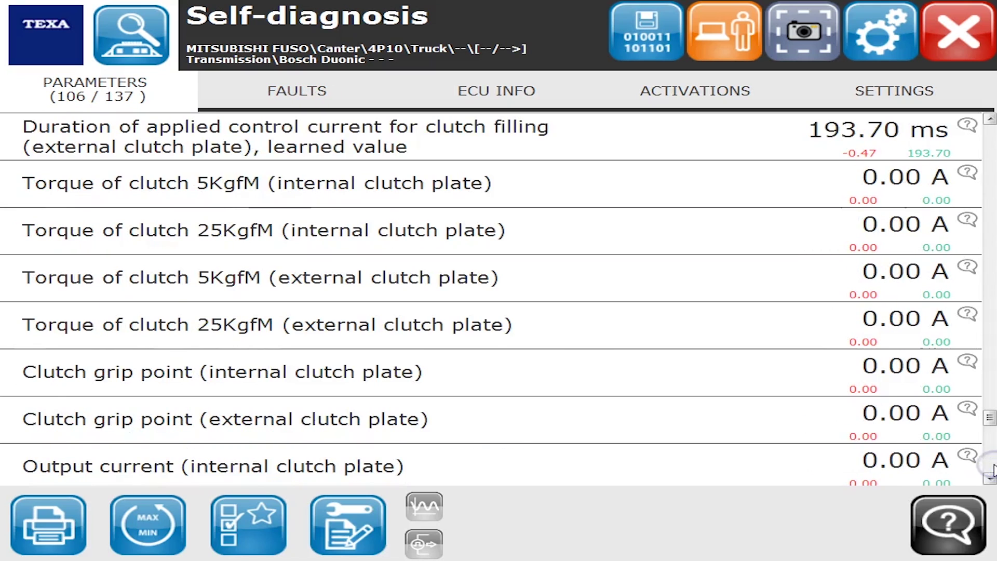
{"action": "left_click", "coordinate": [991, 470]}
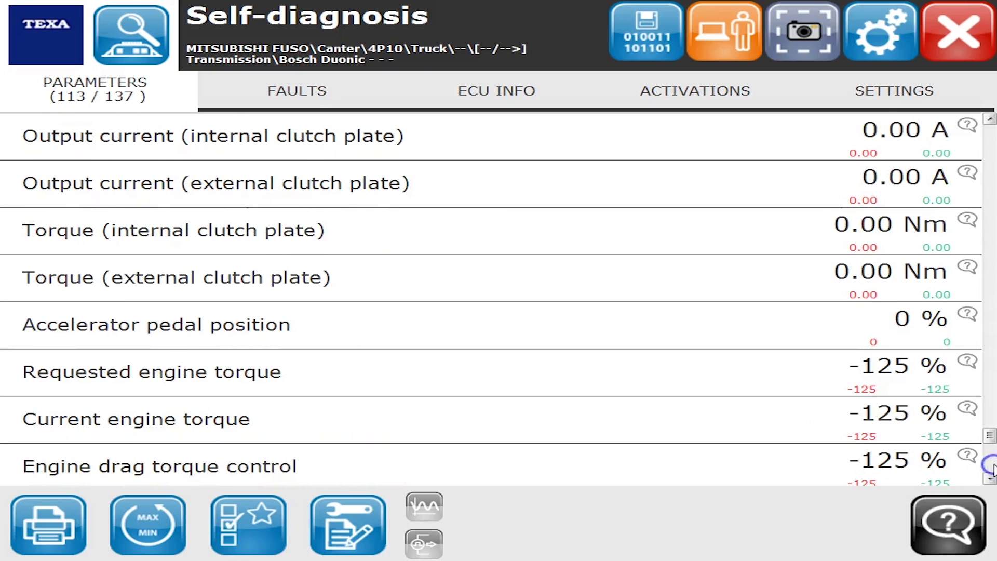
{"action": "left_click", "coordinate": [991, 469]}
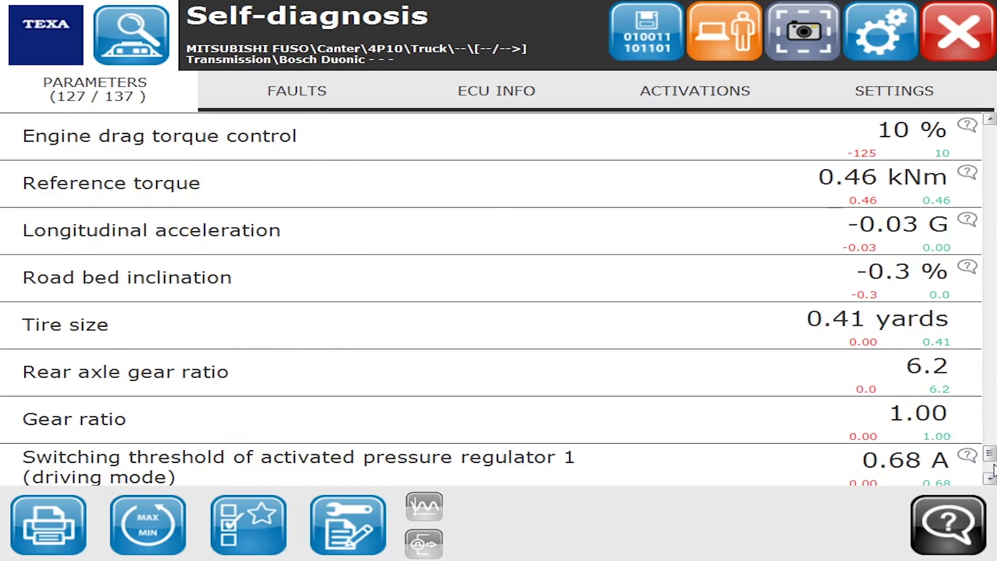
{"action": "left_click", "coordinate": [992, 468]}
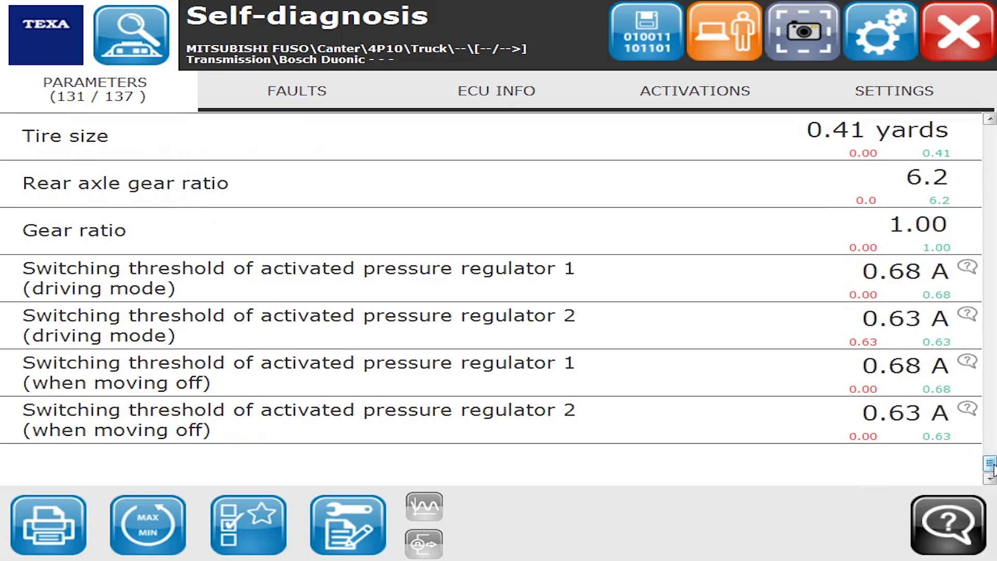
- Read Park position switch fault 24F2E3 and its repair advice, then show the transmission ECU information
{"action": "left_click", "coordinate": [321, 93]}
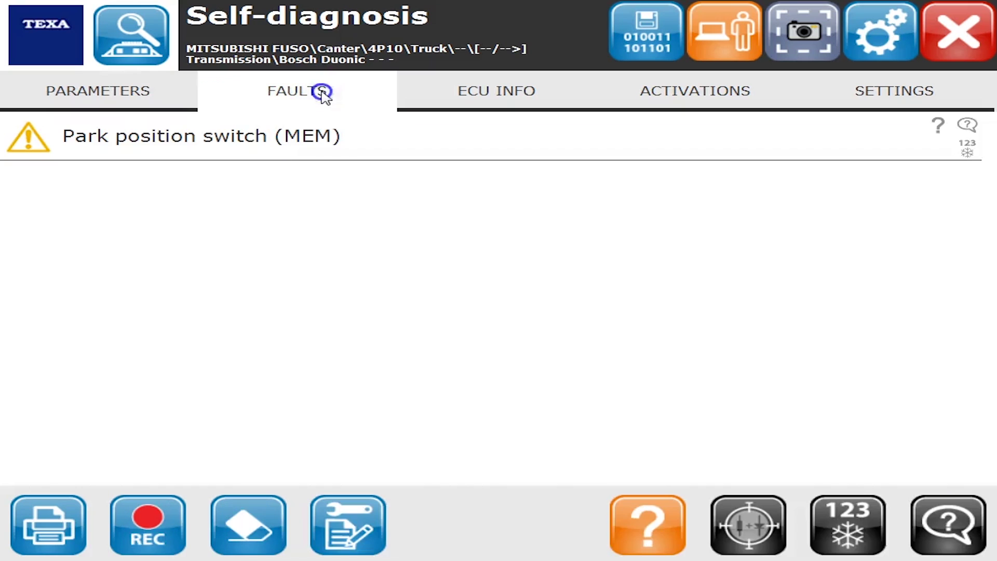
{"action": "left_click", "coordinate": [369, 154]}
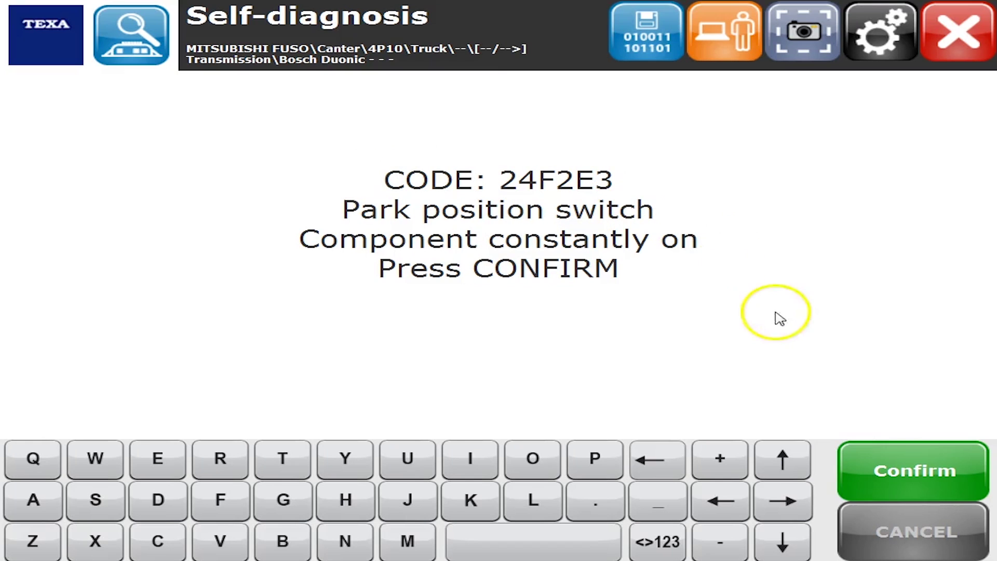
{"action": "left_click", "coordinate": [920, 481]}
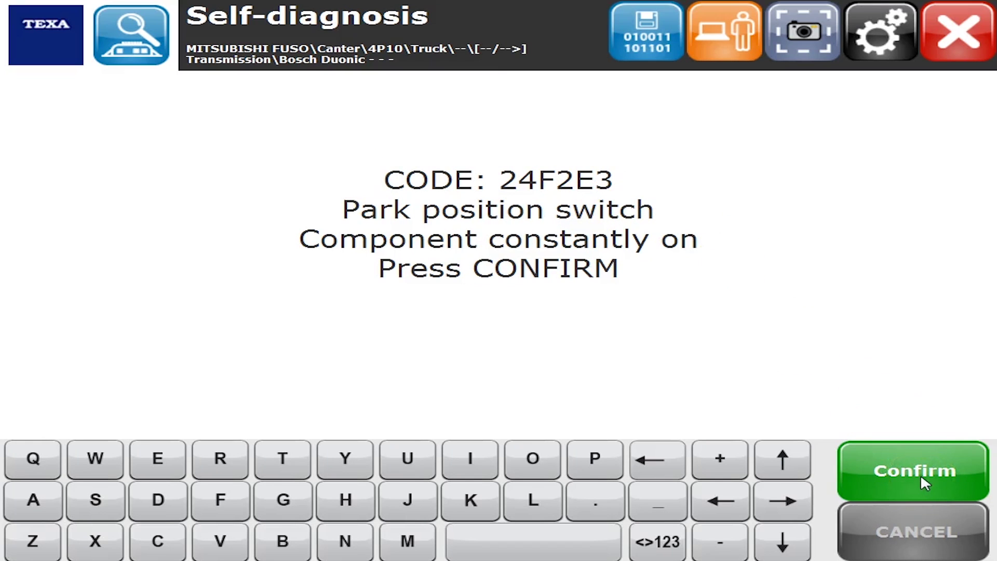
{"action": "left_click", "coordinate": [920, 481]}
{"action": "left_click", "coordinate": [954, 501]}
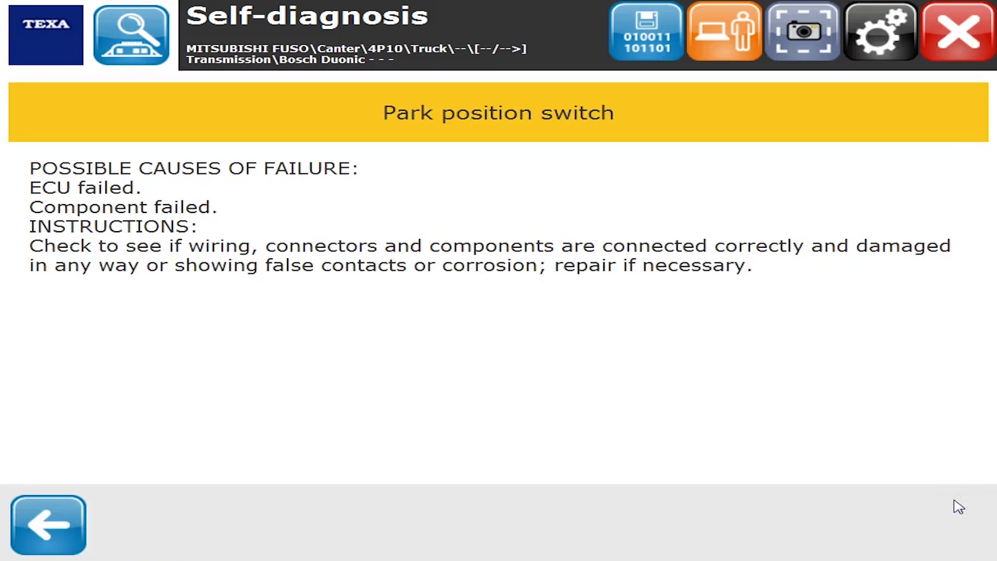
{"action": "left_click", "coordinate": [65, 503]}
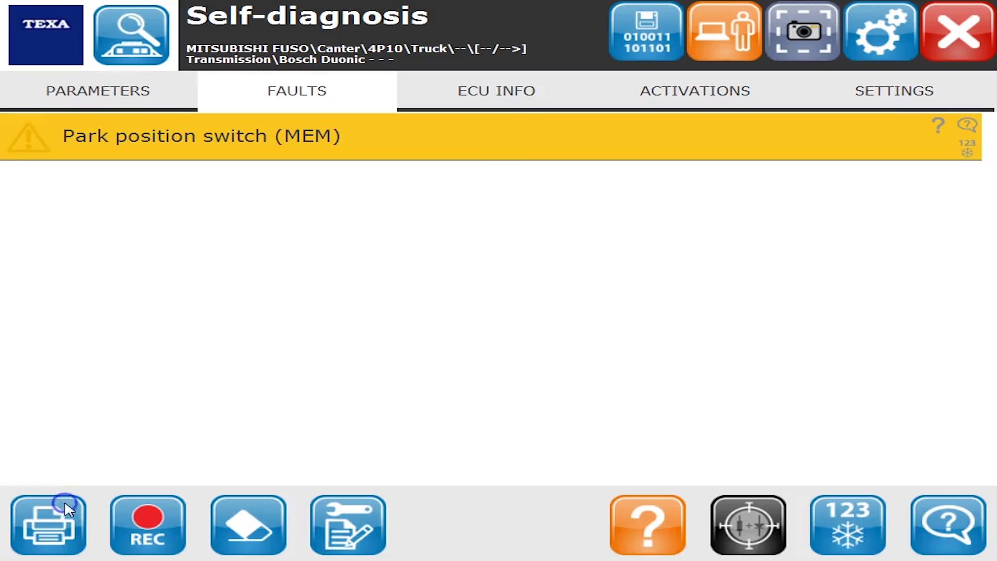
{"action": "left_click", "coordinate": [484, 76]}
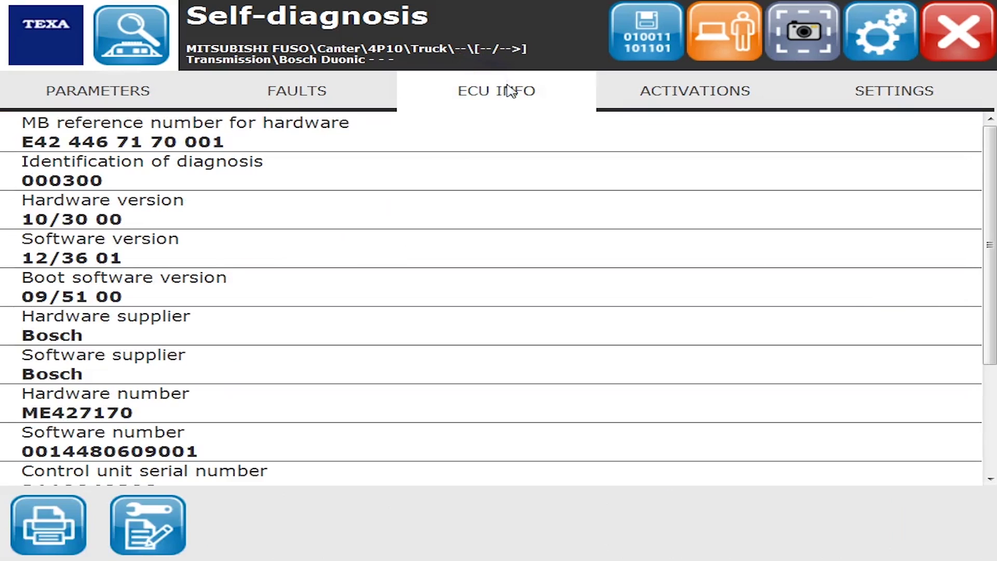
- Review the remaining transmission ECU data and the activation tests down to Shift gear
{"action": "left_click", "coordinate": [988, 450]}
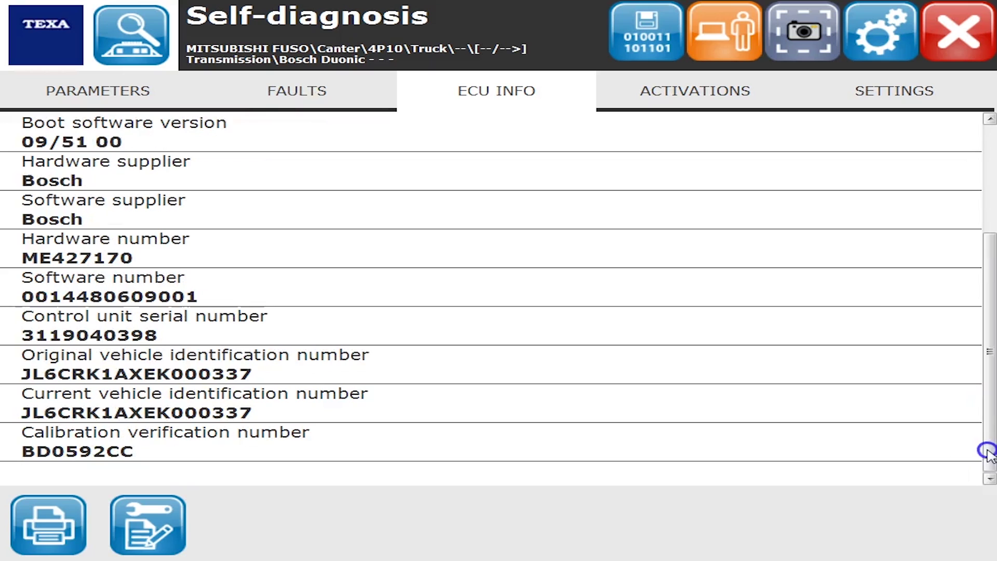
{"action": "left_click", "coordinate": [739, 102]}
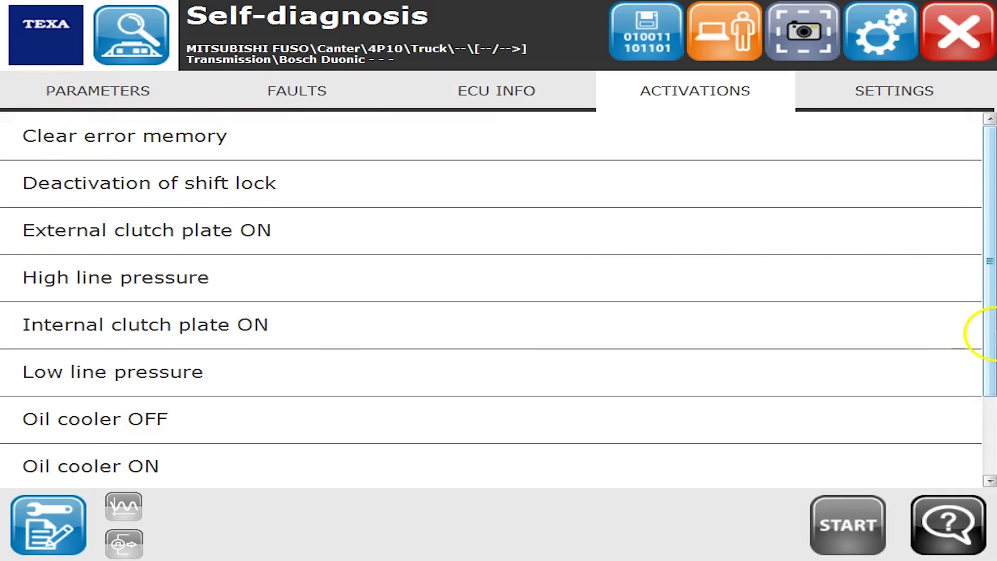
{"action": "left_click_drag", "start_coordinate": [988, 333], "coordinate": [989, 432]}
- On the Settings page, keep the ECU connected and select Parameterizations
{"action": "left_click", "coordinate": [834, 90]}
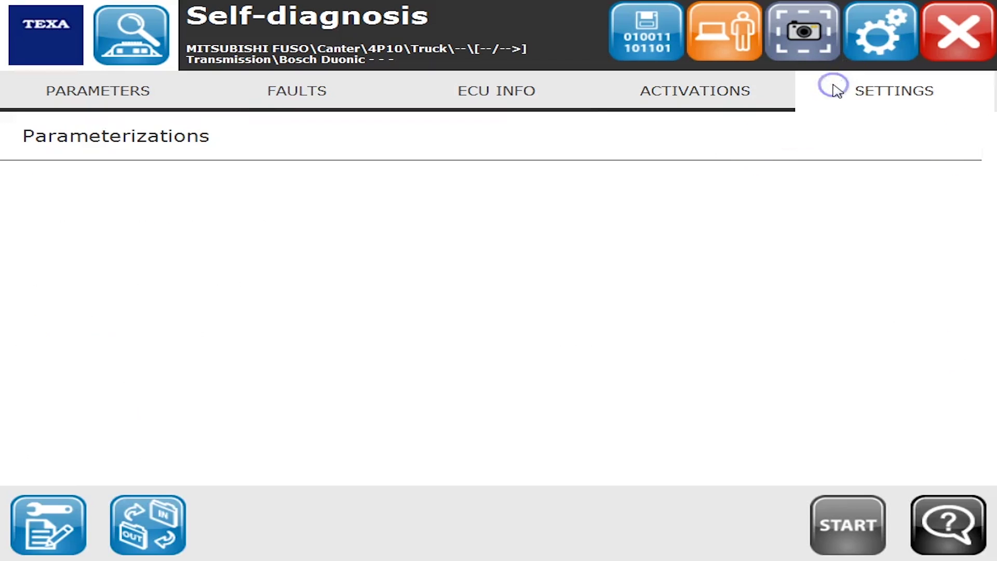
{"action": "left_click", "coordinate": [990, 25]}
{"action": "left_click", "coordinate": [674, 356]}
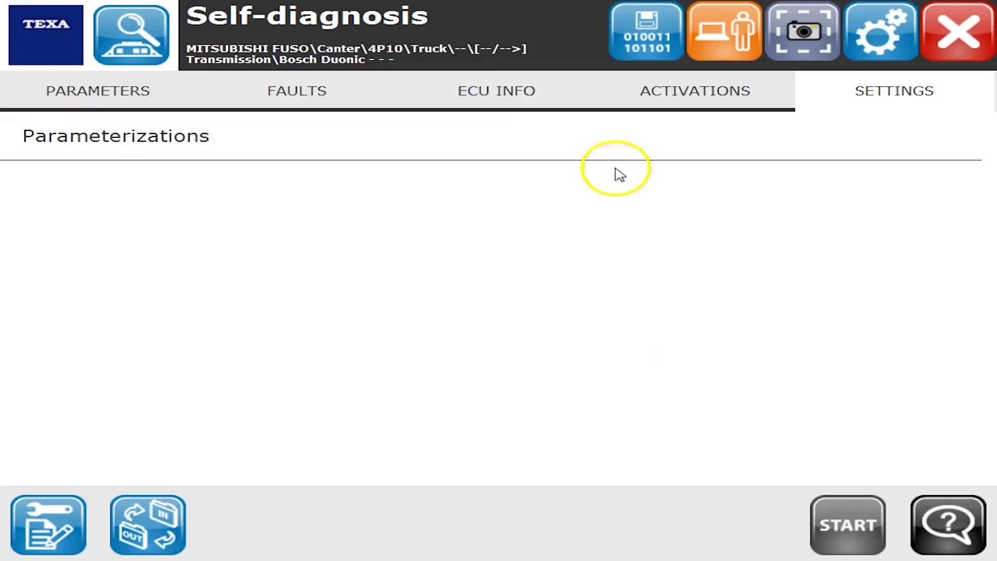
{"action": "left_click", "coordinate": [611, 152]}
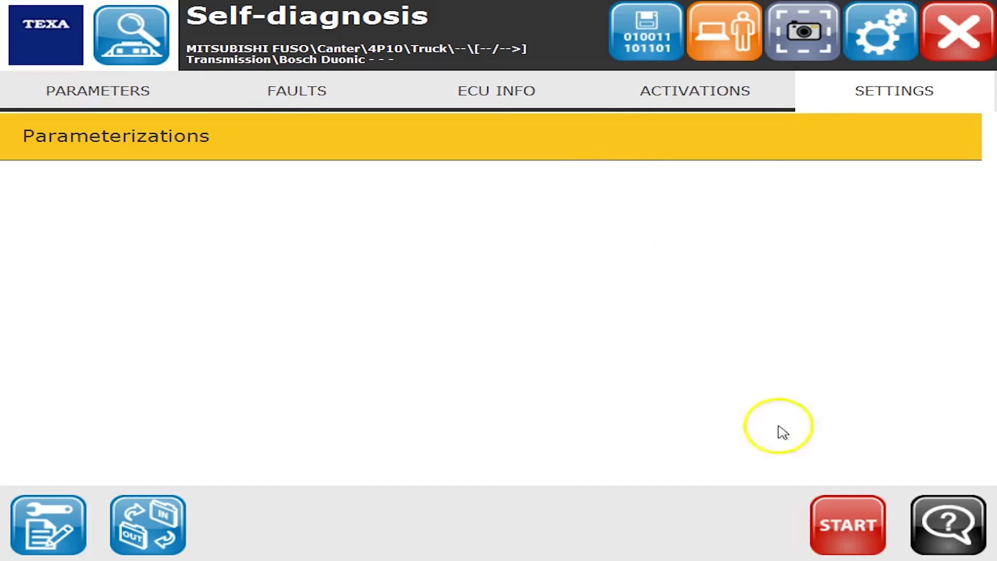
{"action": "left_click", "coordinate": [854, 528]}
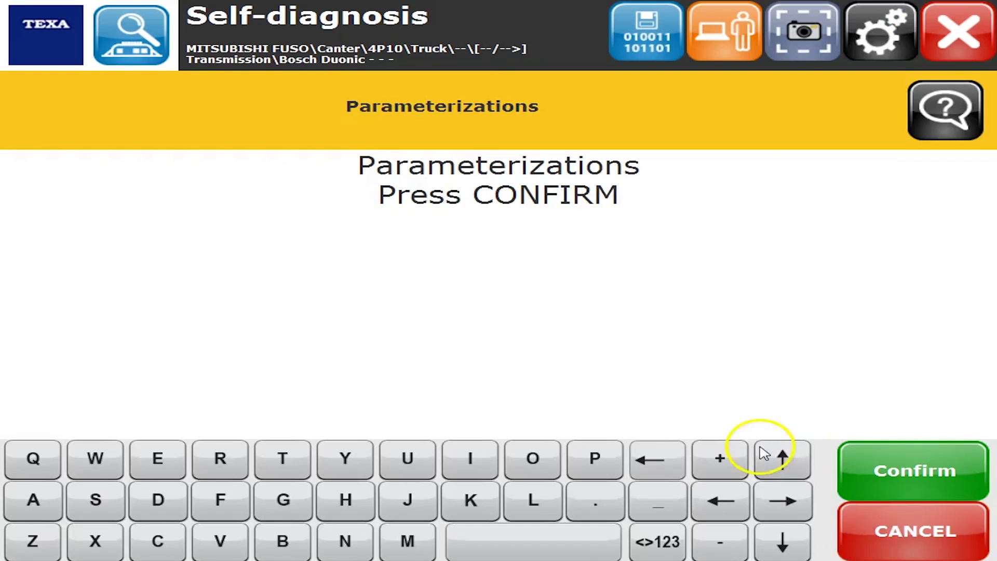
{"action": "left_click", "coordinate": [895, 472]}
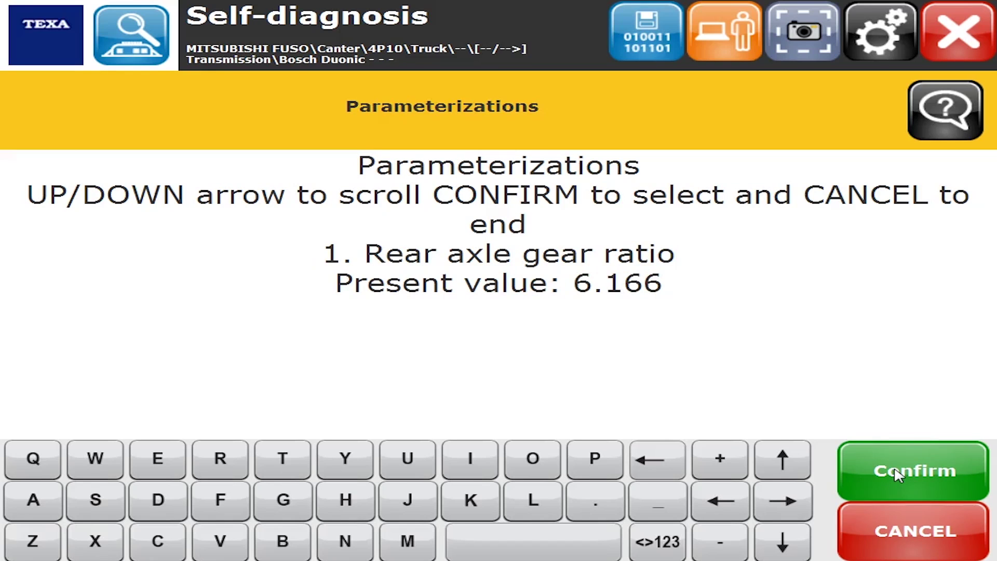
{"action": "left_click", "coordinate": [896, 478]}
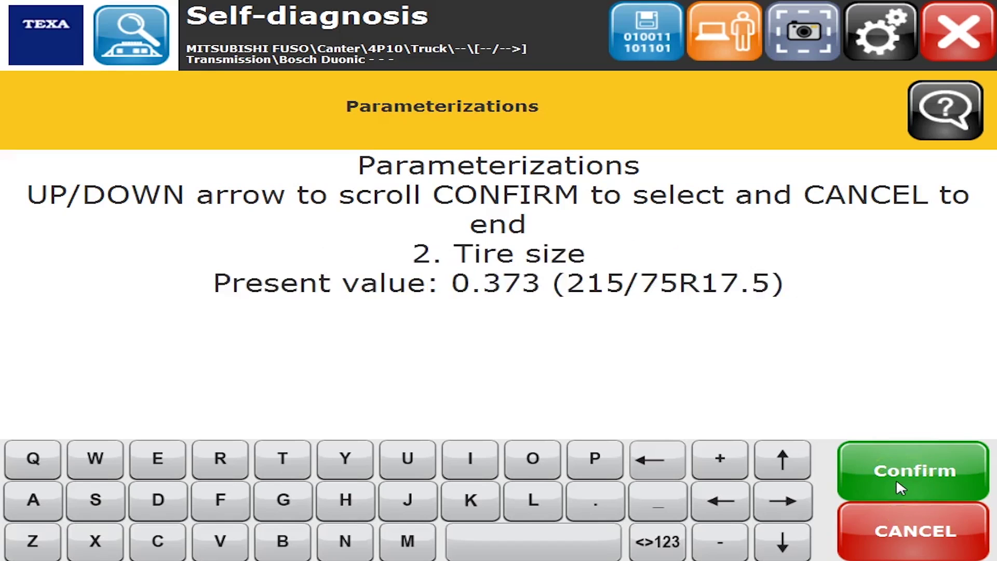
{"action": "left_click", "coordinate": [896, 478]}
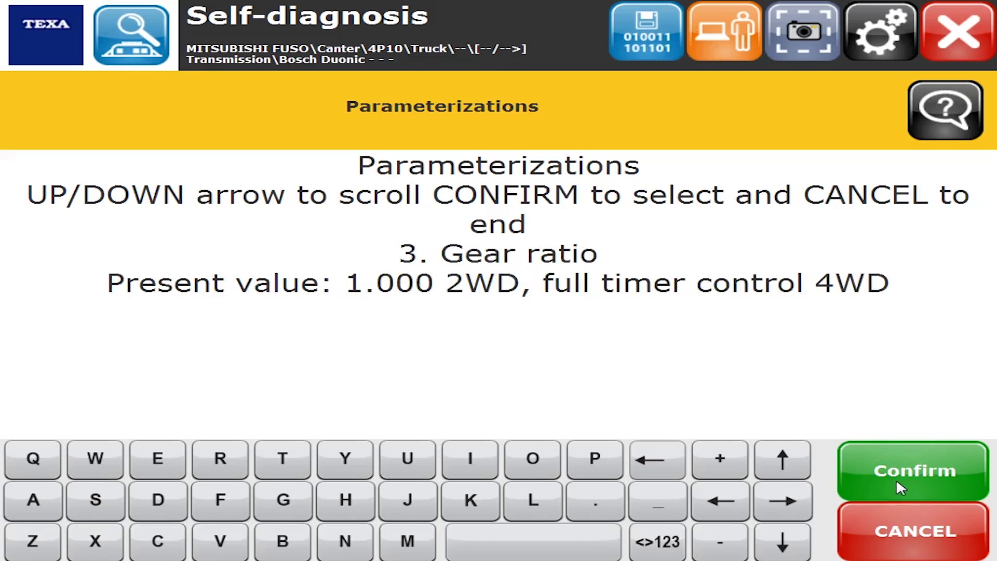
{"action": "left_click", "coordinate": [895, 478]}
{"action": "left_click", "coordinate": [895, 478]}
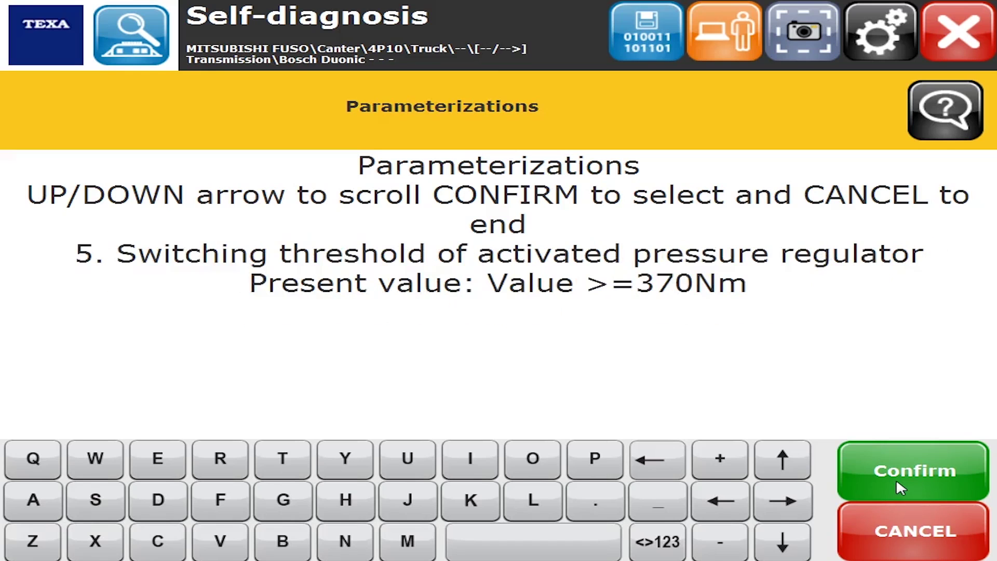
{"action": "left_click", "coordinate": [896, 478]}
{"action": "left_click", "coordinate": [896, 478]}
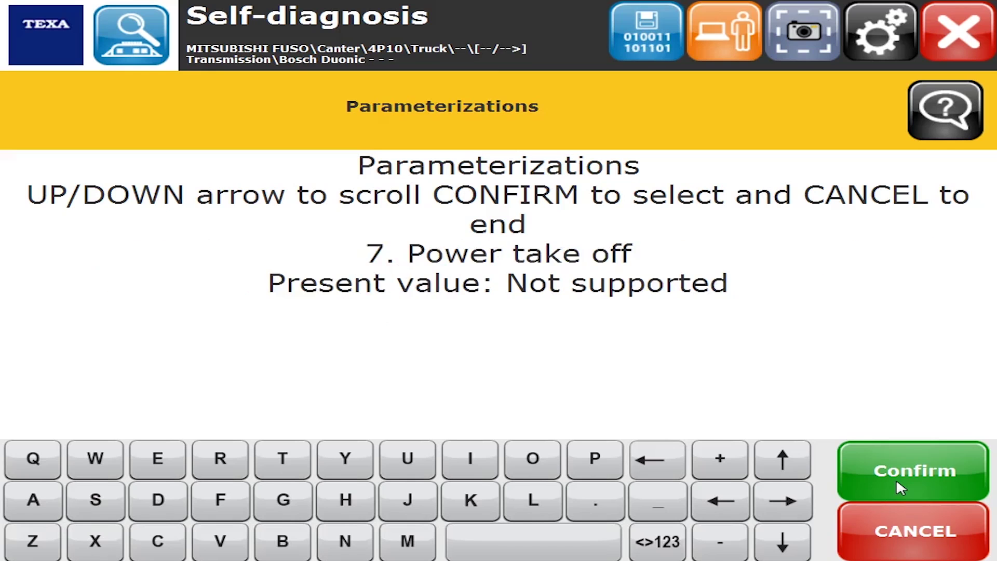
{"action": "left_click", "coordinate": [895, 479]}
{"action": "left_click", "coordinate": [896, 478]}
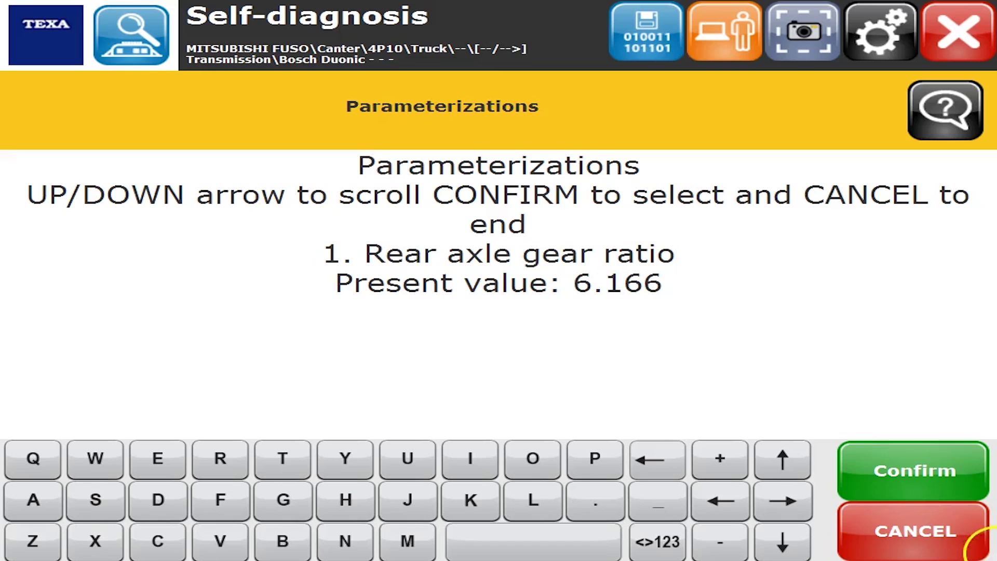
{"action": "left_click", "coordinate": [942, 538]}
{"action": "left_click", "coordinate": [564, 279]}
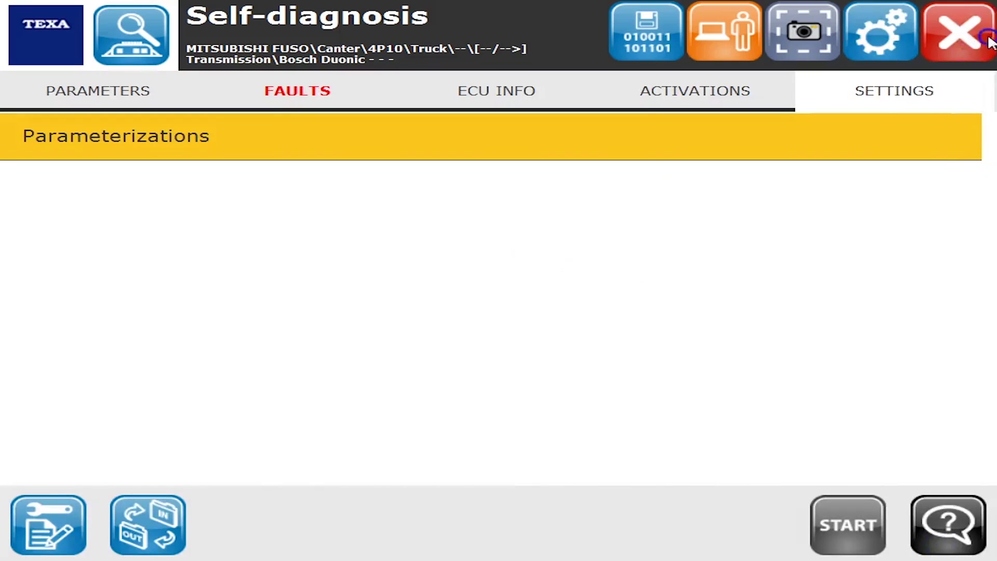